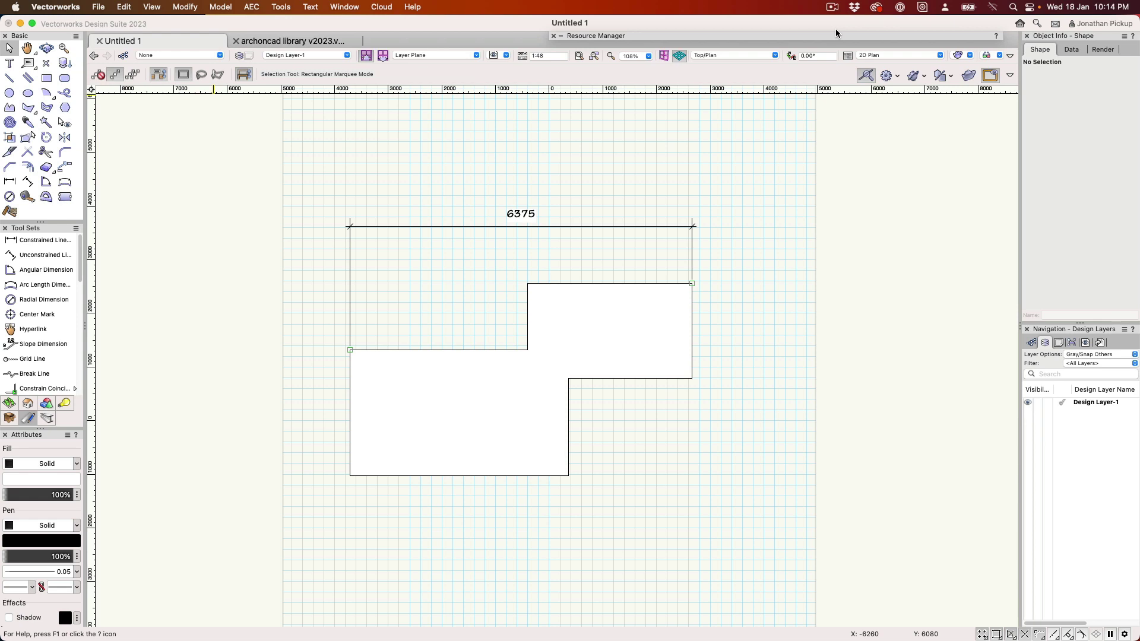
Delete the existing overall dimension above the polygon.
double_click(834, 34)
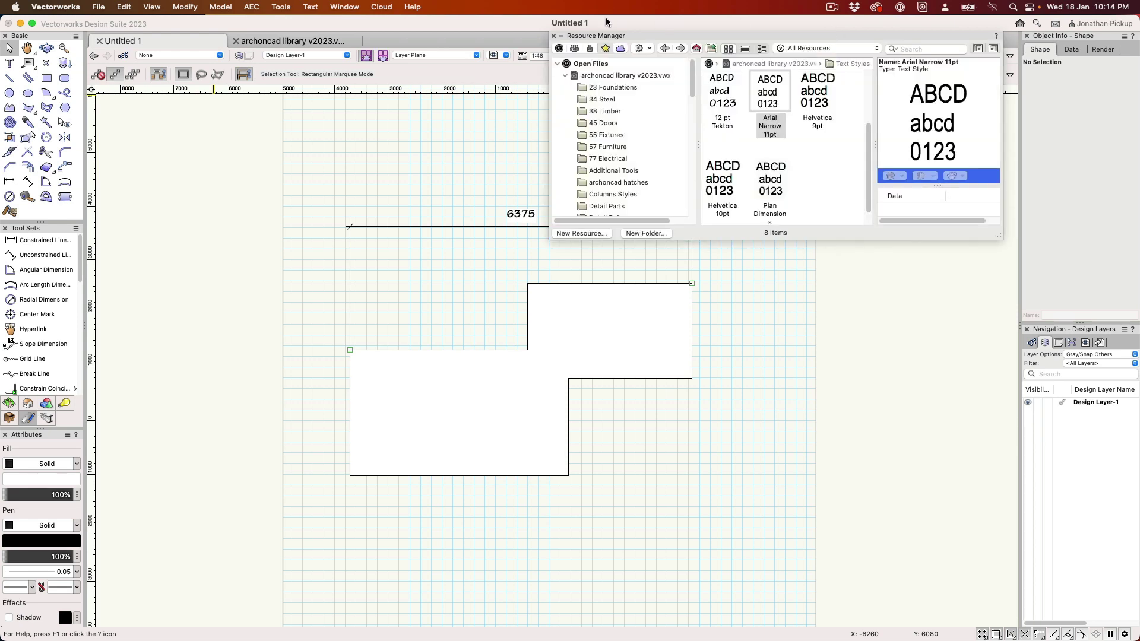
left_click(466, 227)
key("Delete")
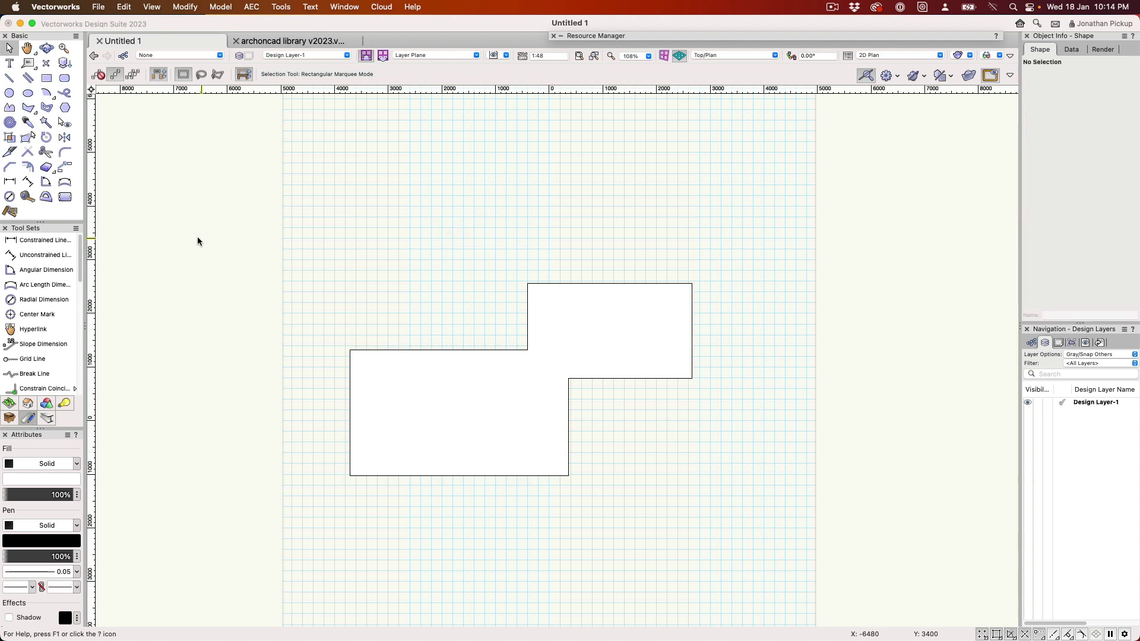
Place a constrained linear dimension above the polygon, from its left upper corner to its far right upper corner.
left_click(15, 185)
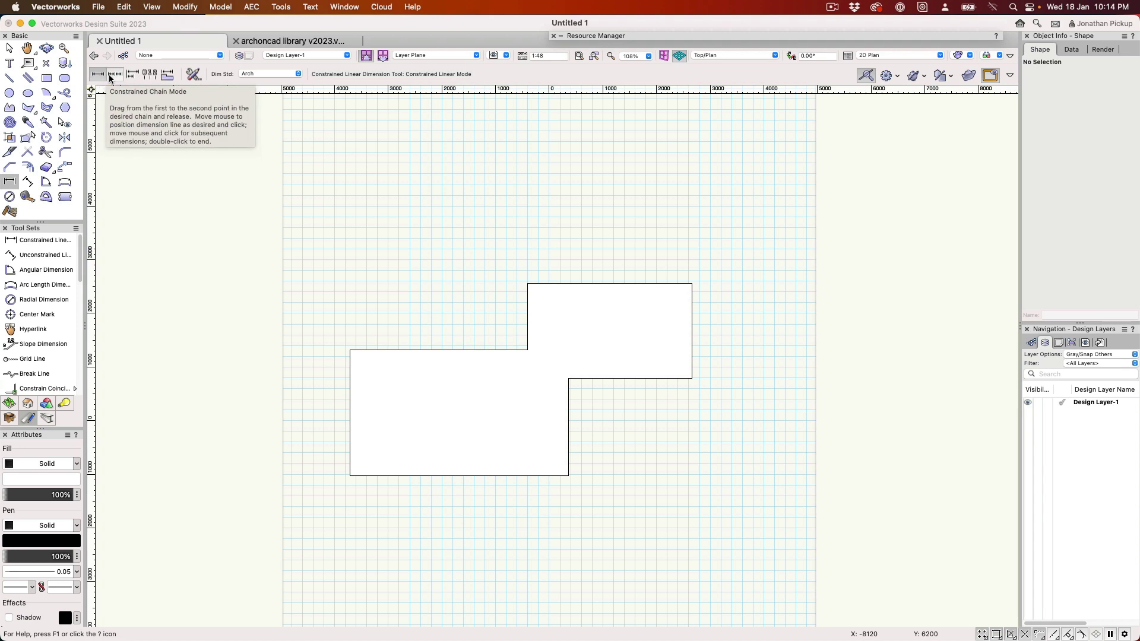
left_click(350, 350)
left_click(692, 284)
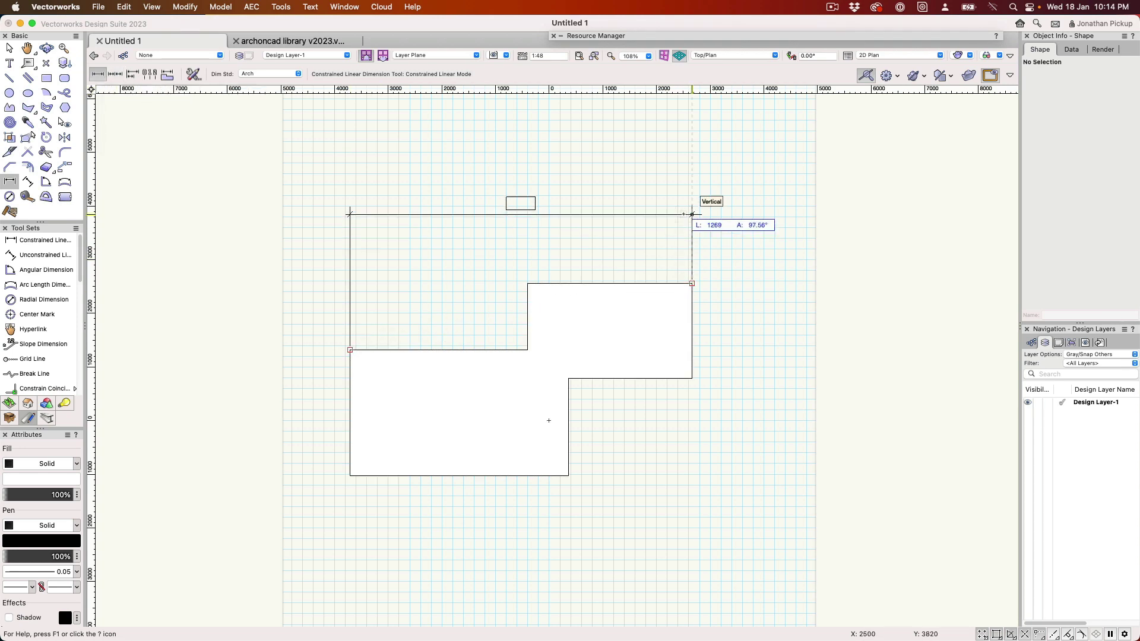
left_click(691, 189)
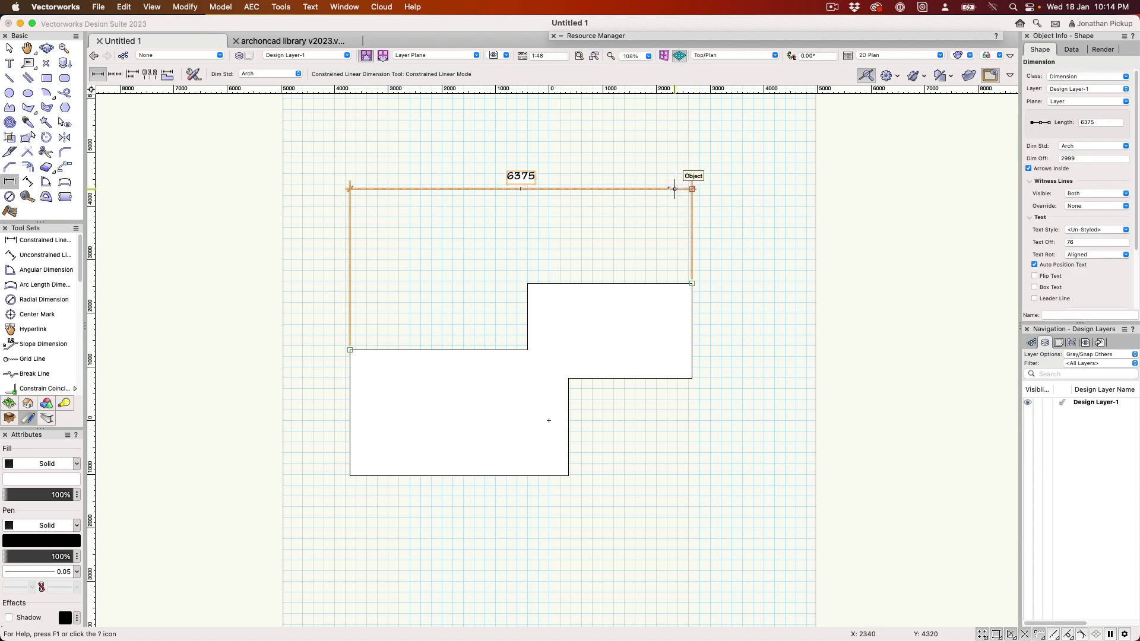
Draw a constrained chain dimension below the overall one, through the polygon's three upper corners and on to six points beyond its right edge.
left_click(114, 74)
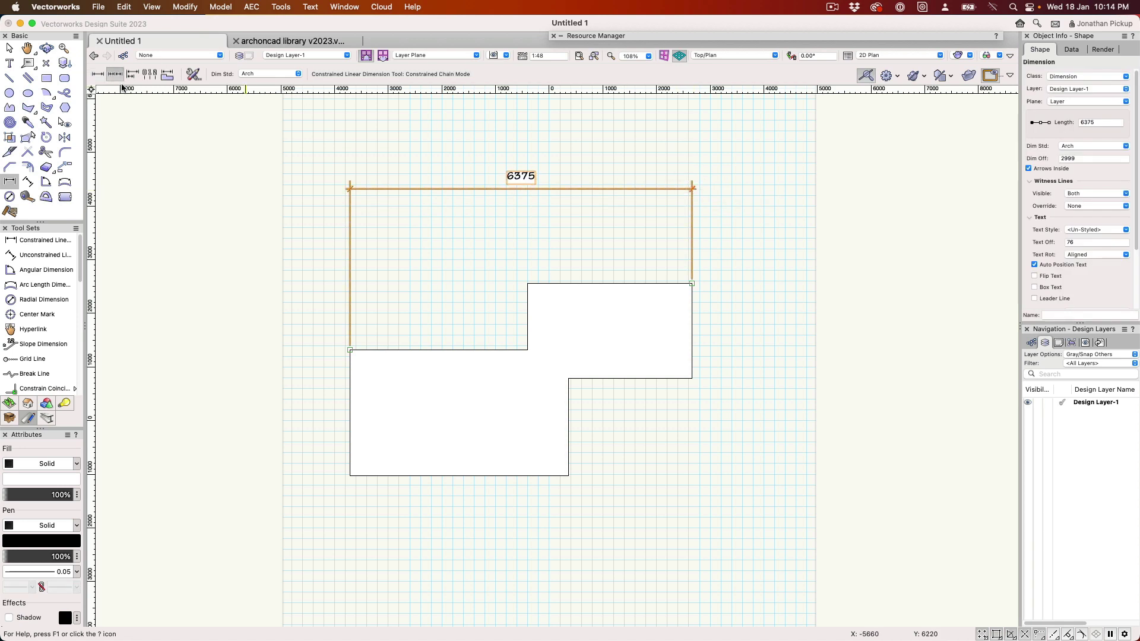
left_click(351, 350)
left_click(528, 350)
left_click(526, 226)
left_click(692, 284)
left_click(757, 284)
left_click(796, 279)
left_click(815, 189)
left_click(848, 233)
left_click(917, 173)
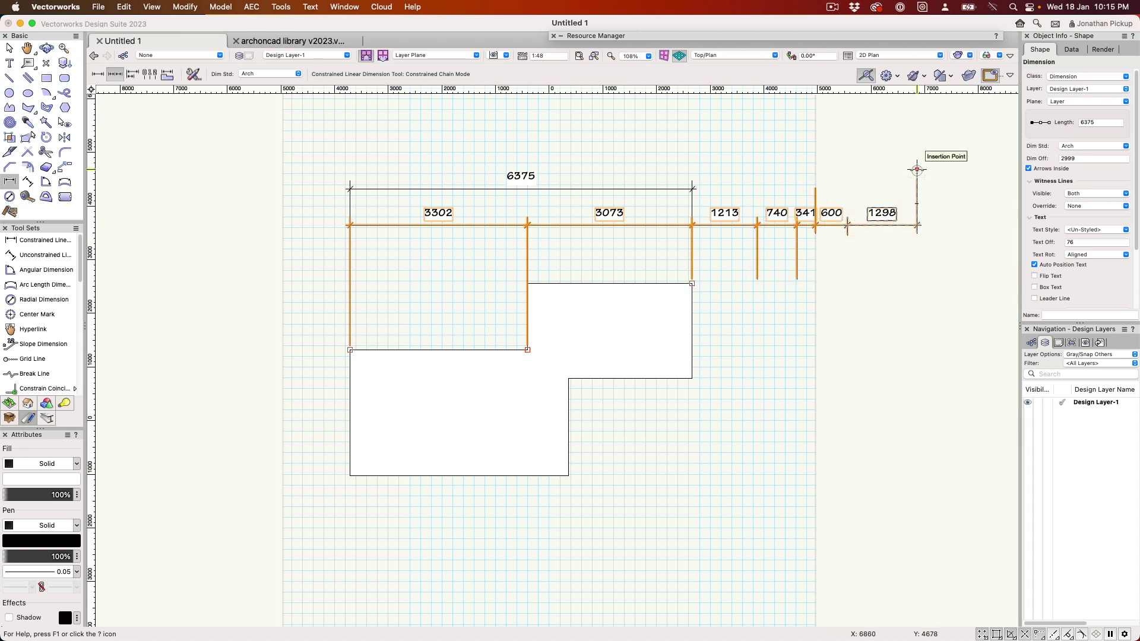
left_click(938, 284)
key("x")
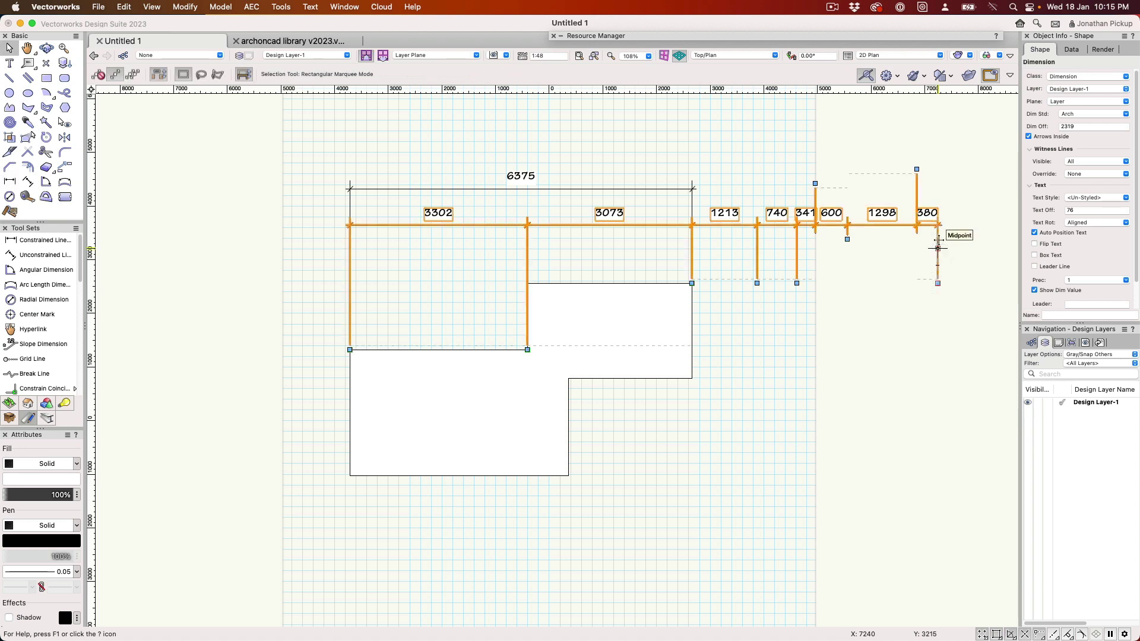
Delete the chain's dimensions one by one from its right end until only the leftmost segment is left.
right_click(927, 223)
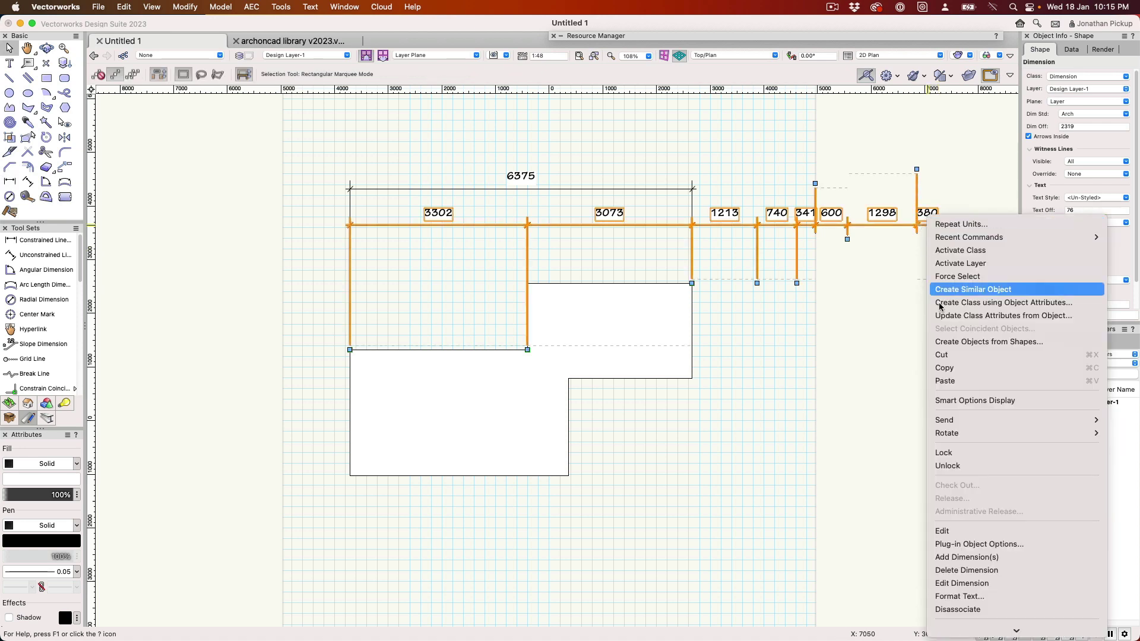
left_click(951, 569)
right_click(885, 223)
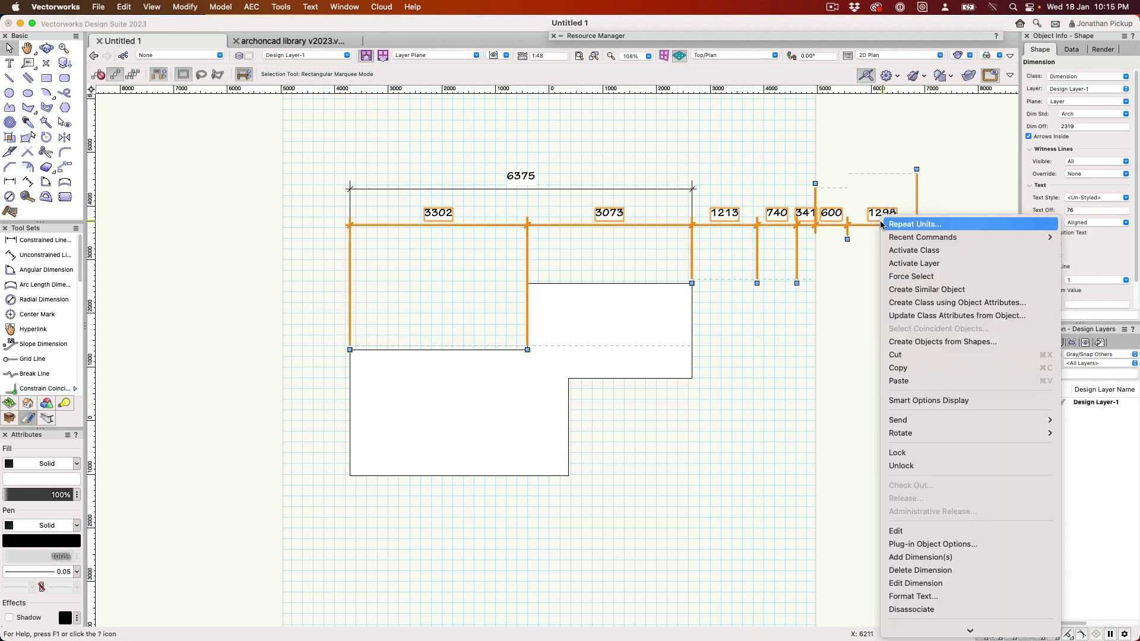
left_click(929, 571)
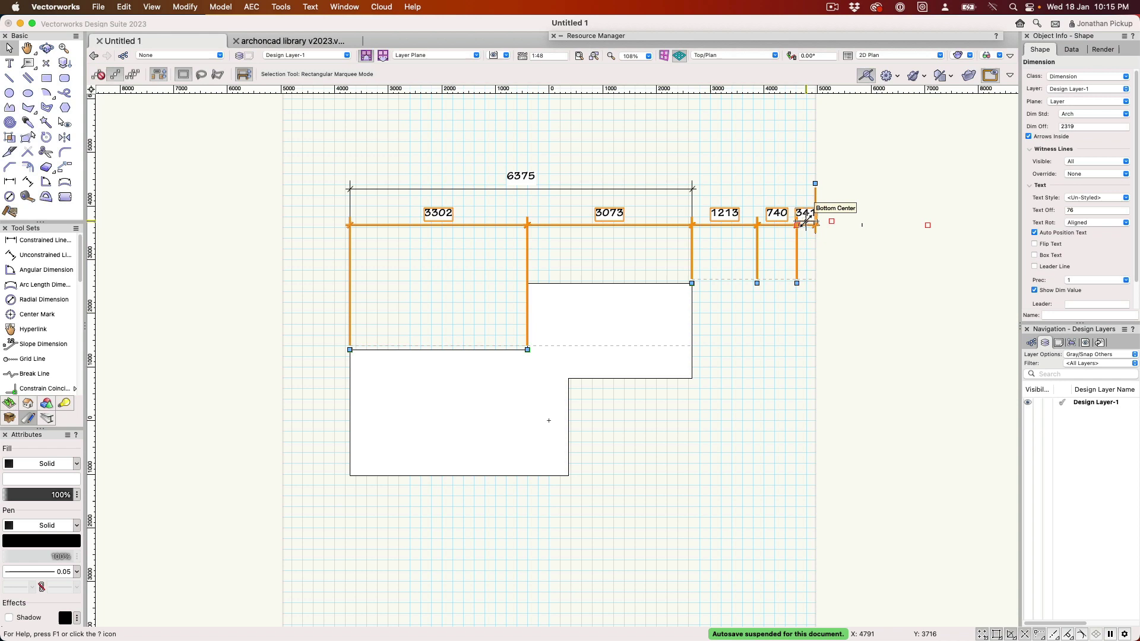
right_click(807, 218)
left_click(837, 572)
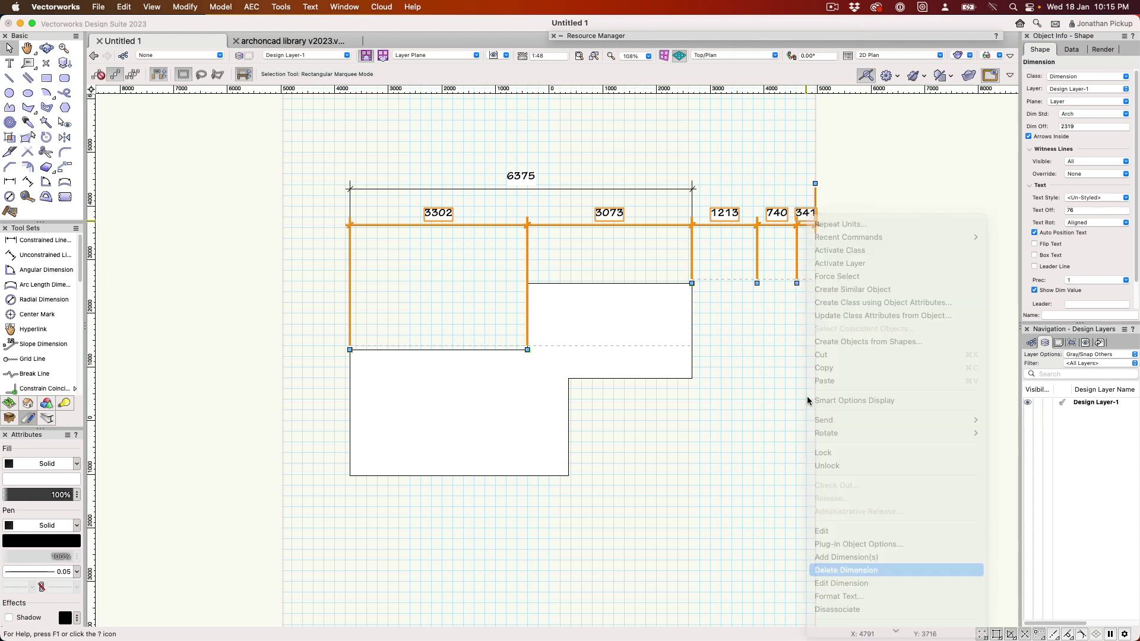
right_click(779, 218)
left_click(816, 571)
right_click(726, 218)
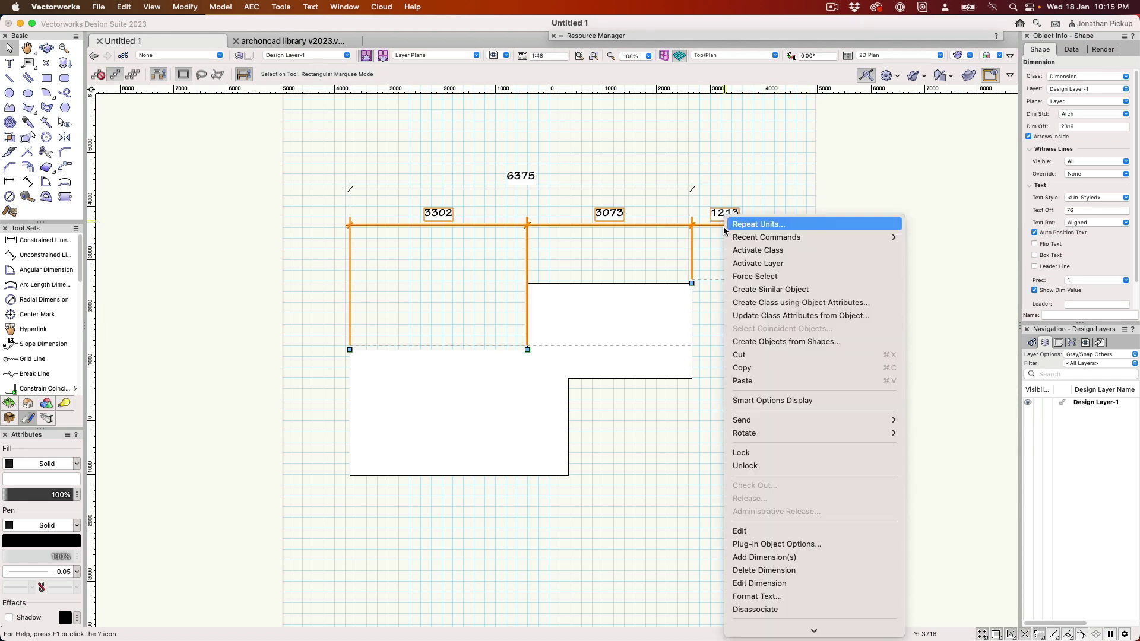
left_click(736, 571)
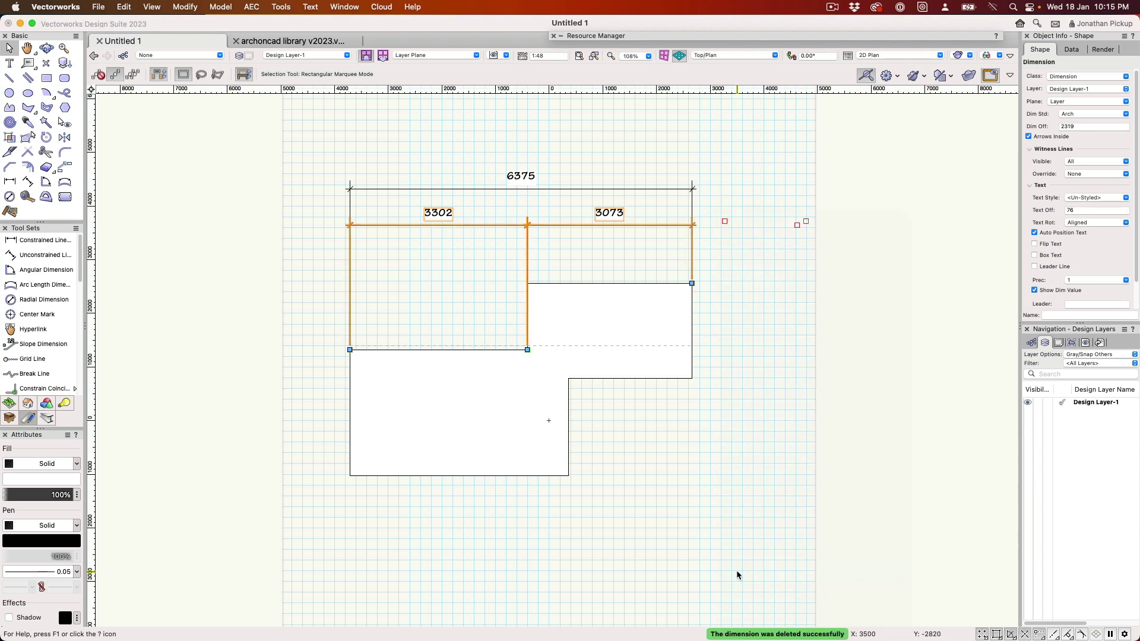
right_click(675, 219)
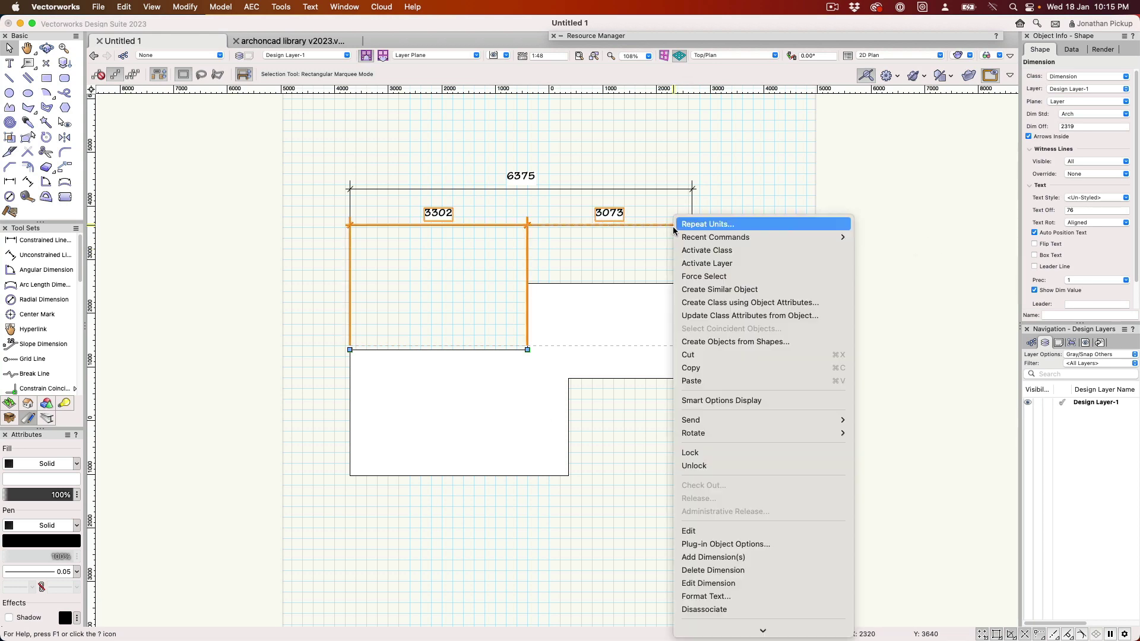
left_click(700, 570)
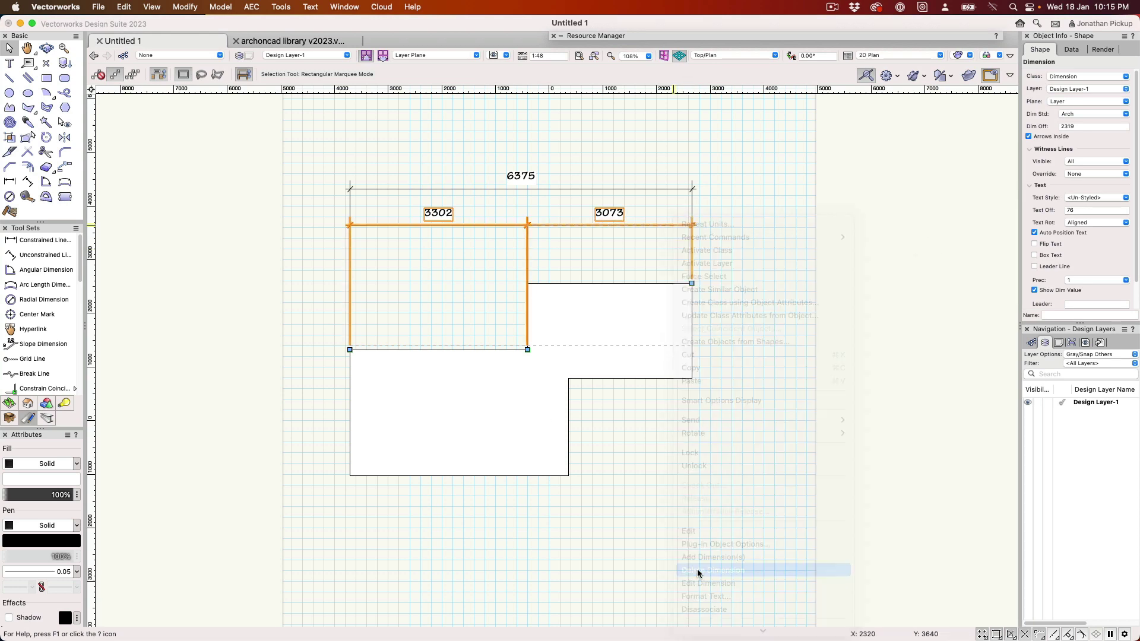
Add a dimension to the remaining chain segment, extending it to the polygon's far right upper corner.
right_click(484, 226)
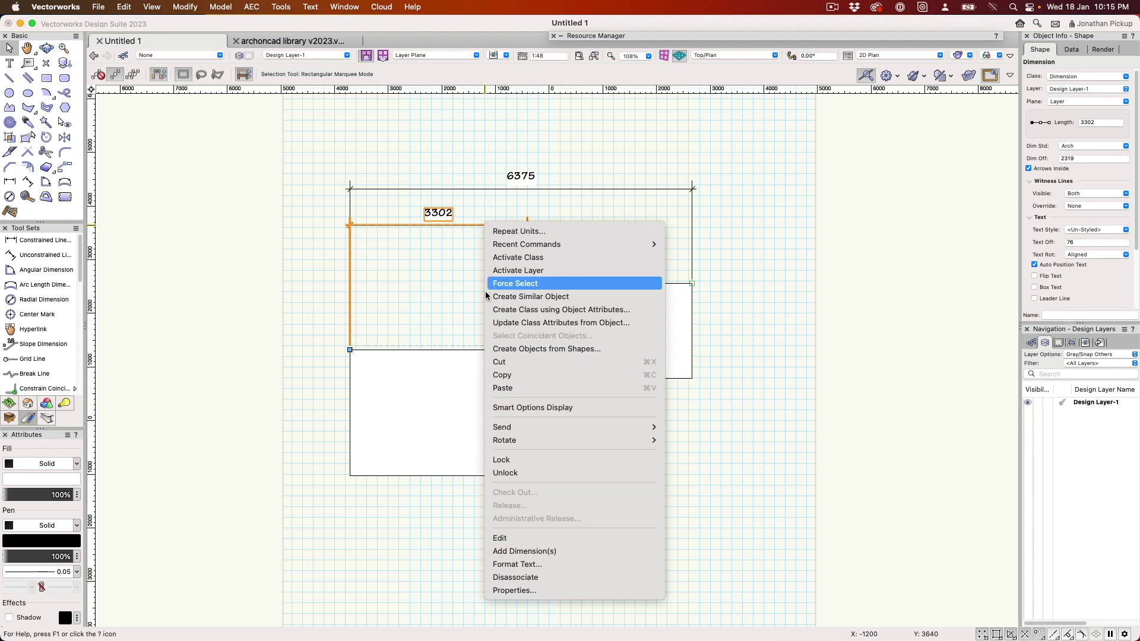
left_click(518, 549)
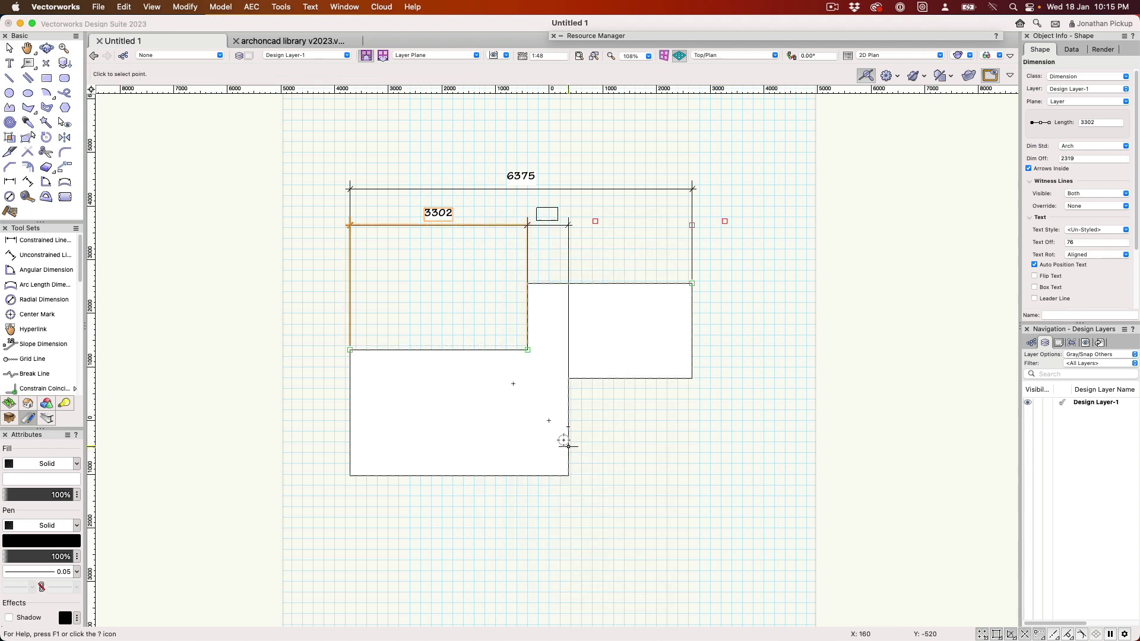
double_click(691, 285)
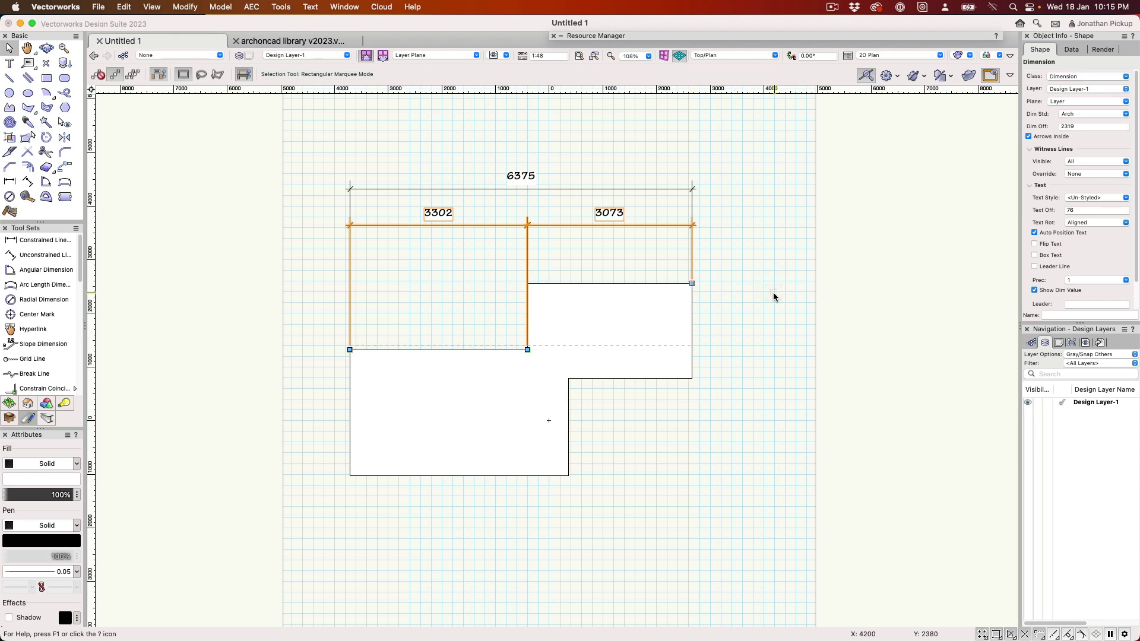
left_click(749, 276)
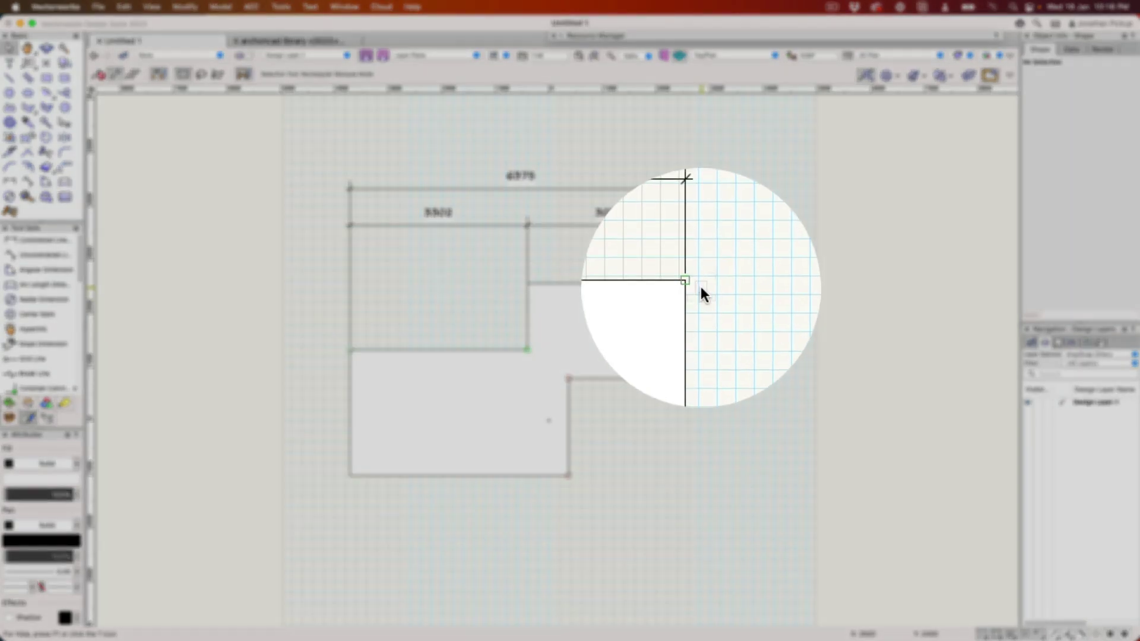
Reshape the polygon with parallel edge moves: widen it rightwards to about 7228 and shift the upper step edge to about 2608 from the left edge.
key("shift+r")
left_click(659, 324)
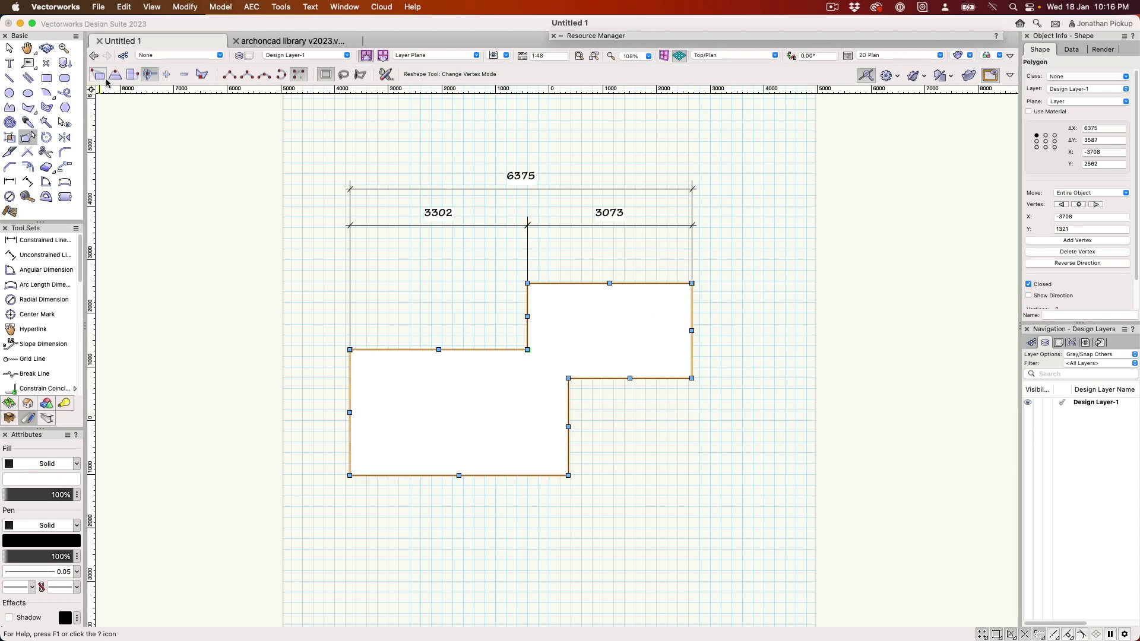
left_click(115, 74)
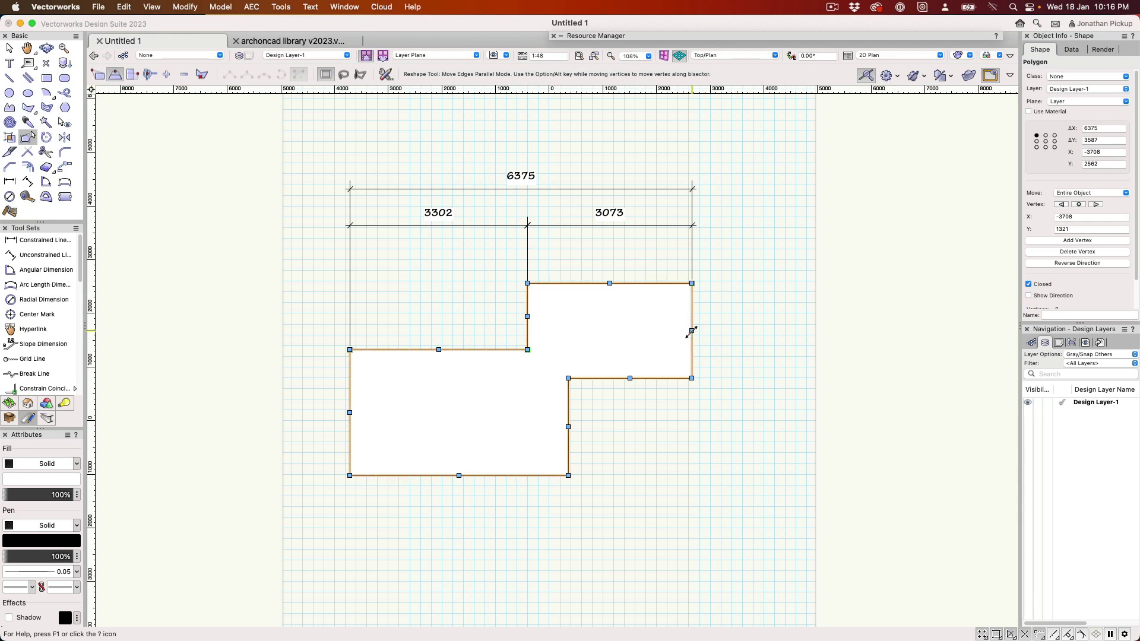
left_click_drag(692, 330, 738, 331)
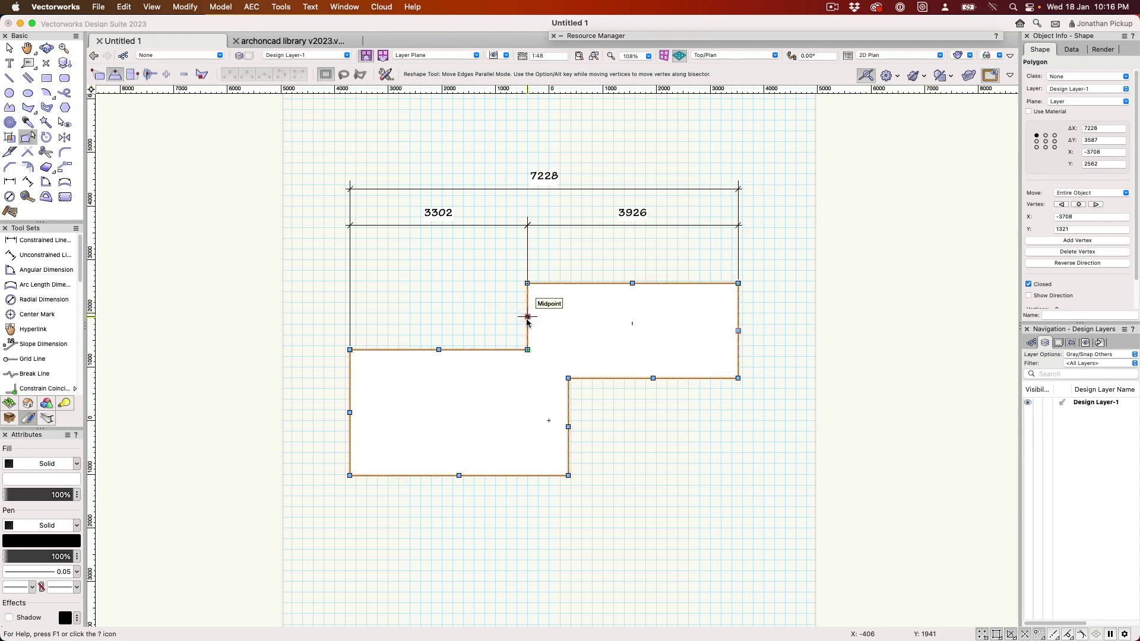
left_click_drag(528, 317, 489, 317)
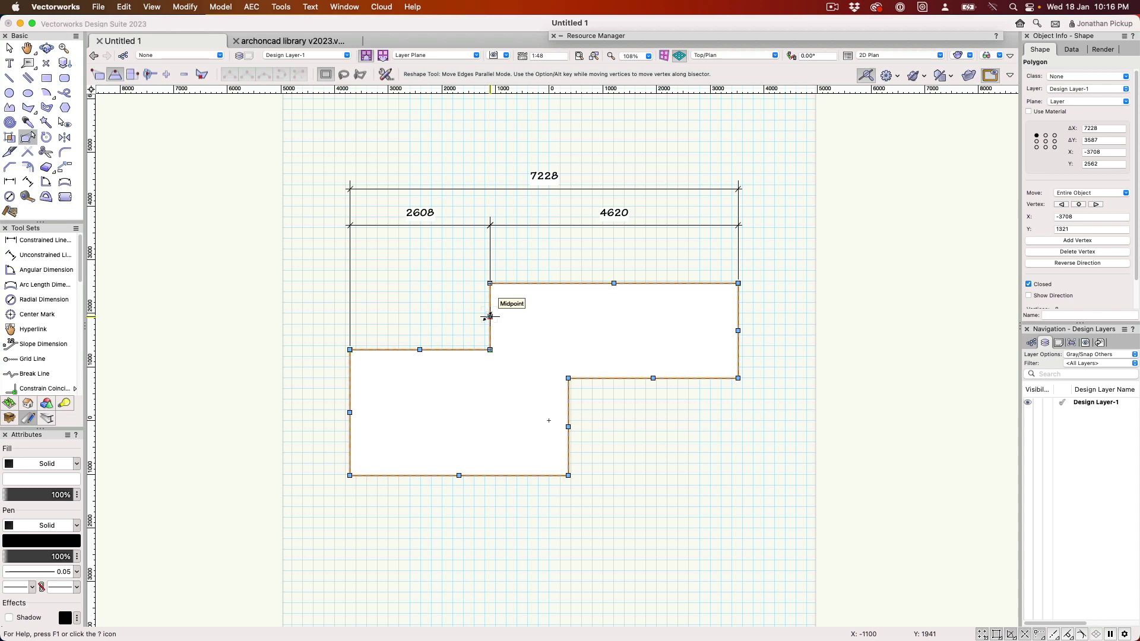
Switch the overall dimension's standard to BSI, then DIN, then ISO.
key("x")
left_click(485, 191)
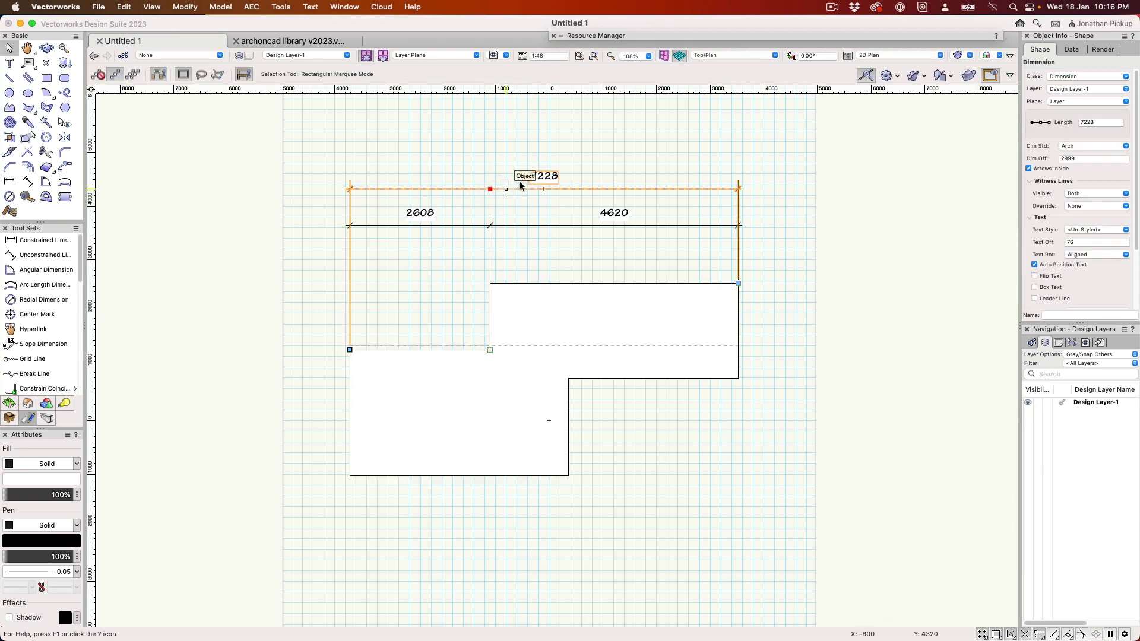
left_click(1082, 147)
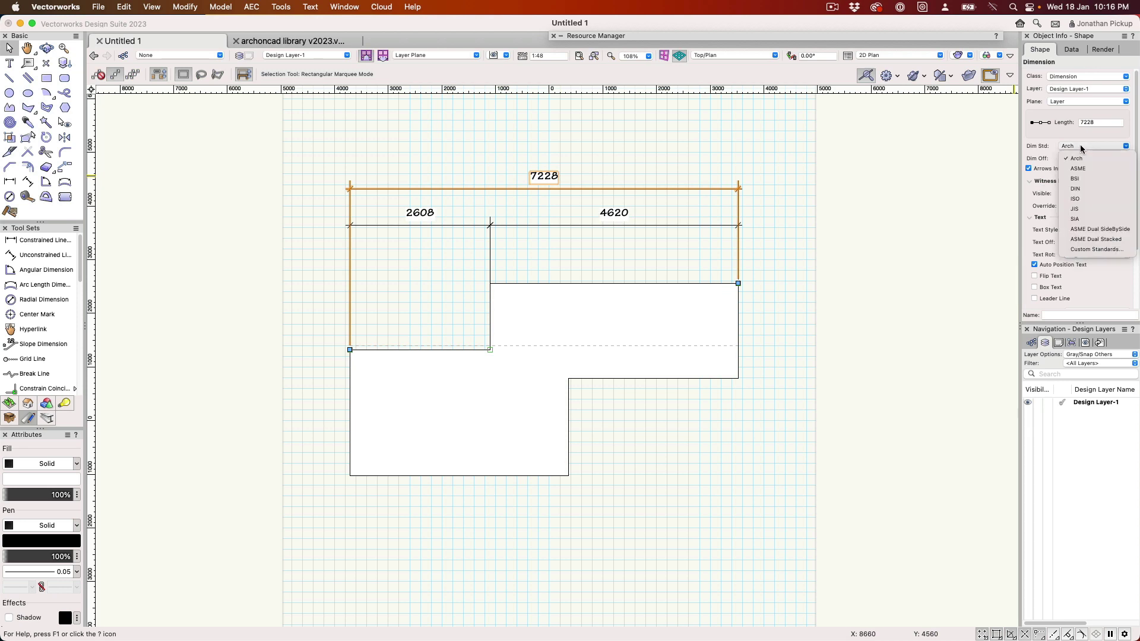
left_click(1076, 178)
left_click(1081, 149)
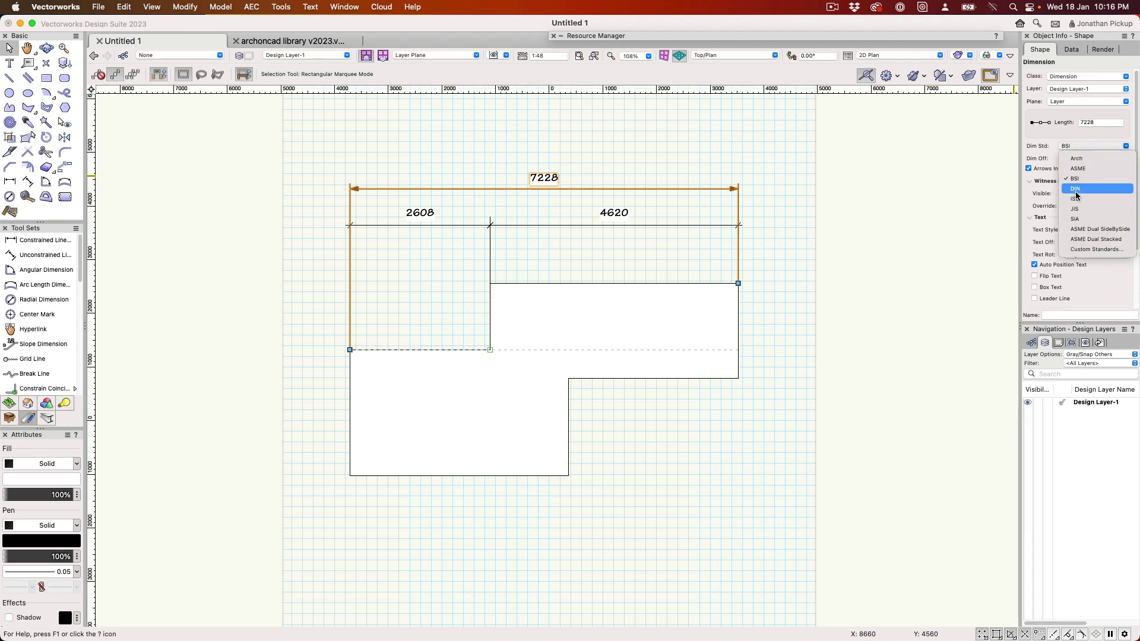
left_click(1080, 154)
left_click(1080, 147)
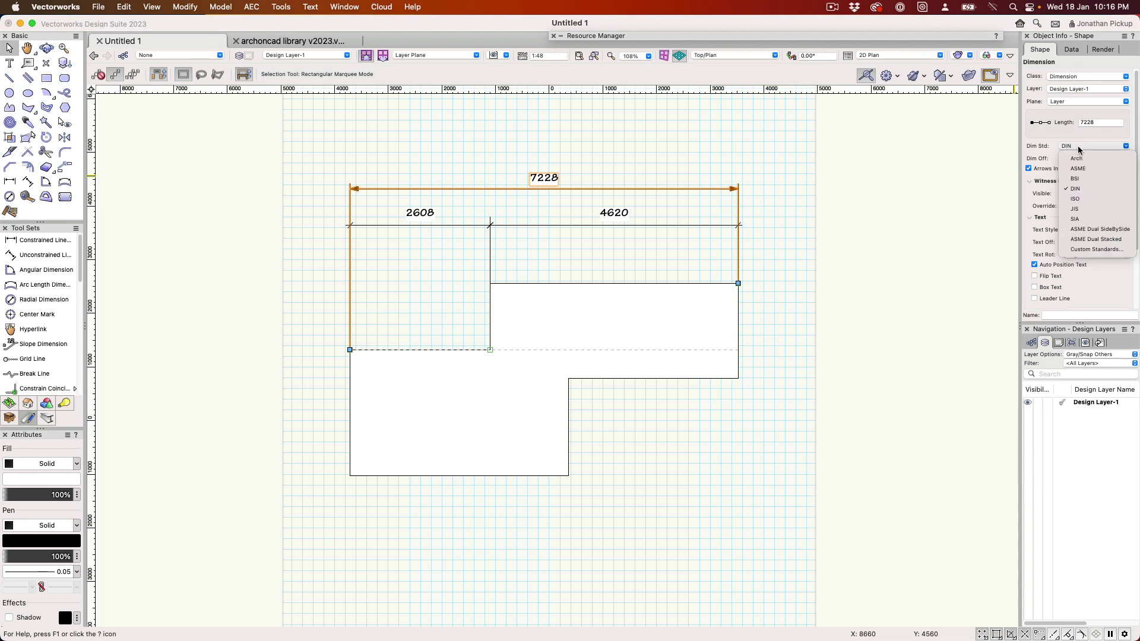
left_click(1074, 201)
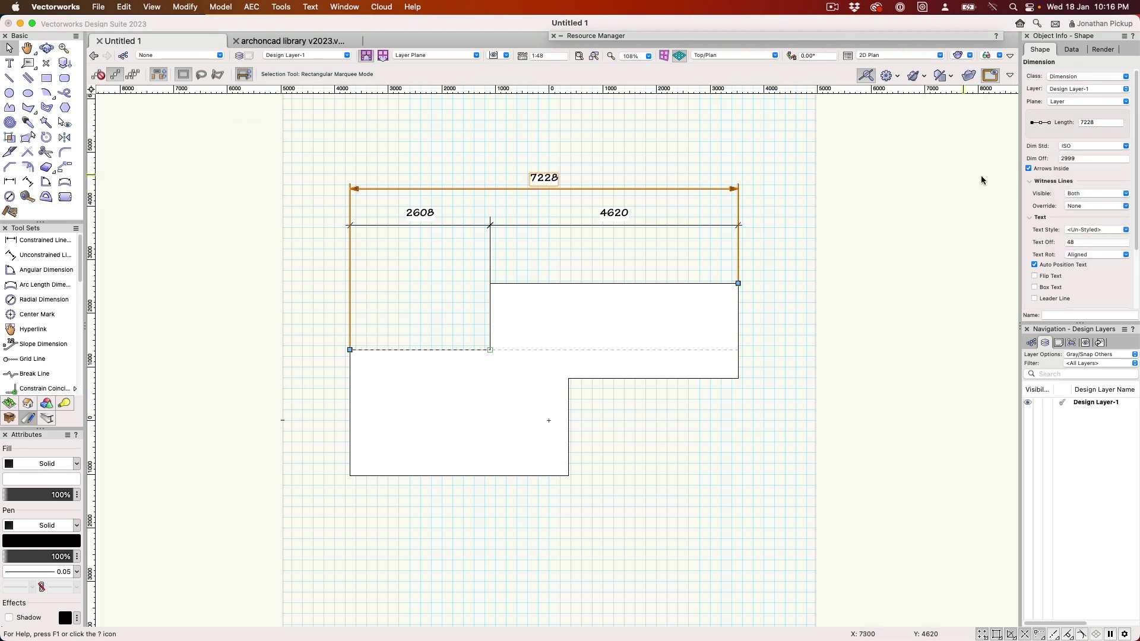
Import the custom dimension standards Plans and Site plans into the drawing.
left_click(1074, 148)
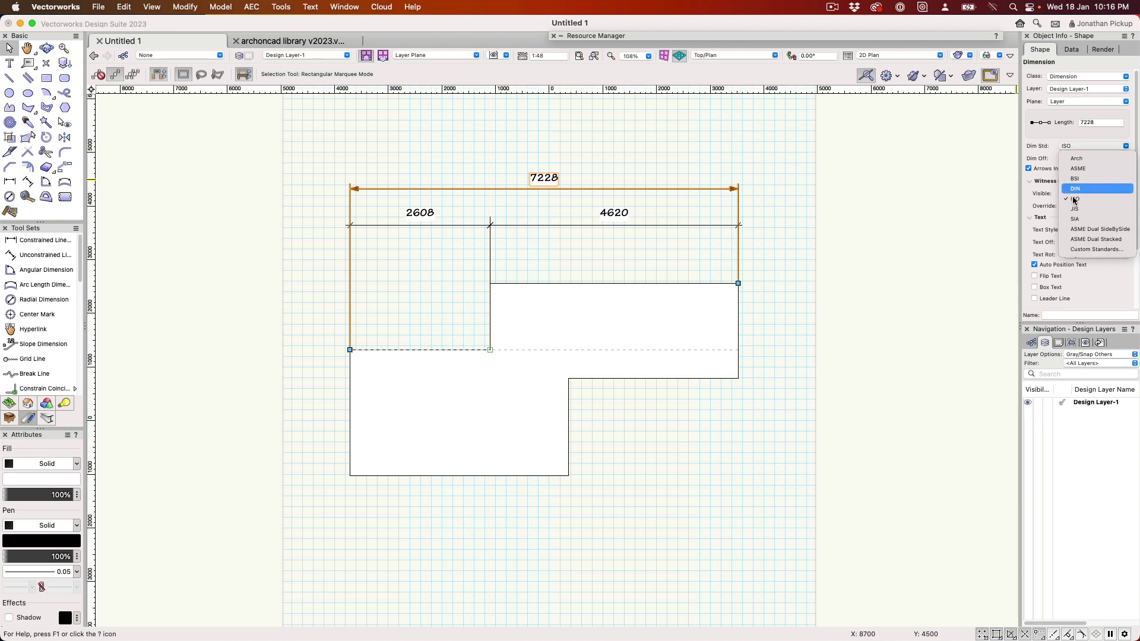
left_click(1071, 250)
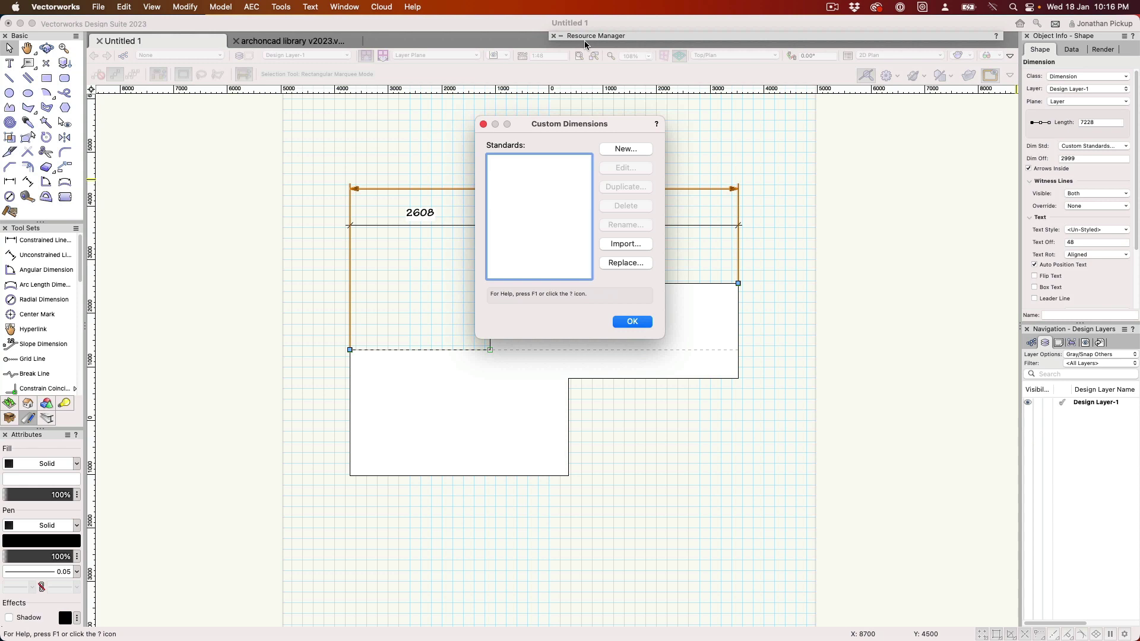
left_click(611, 245)
left_click(601, 232)
double_click(602, 232)
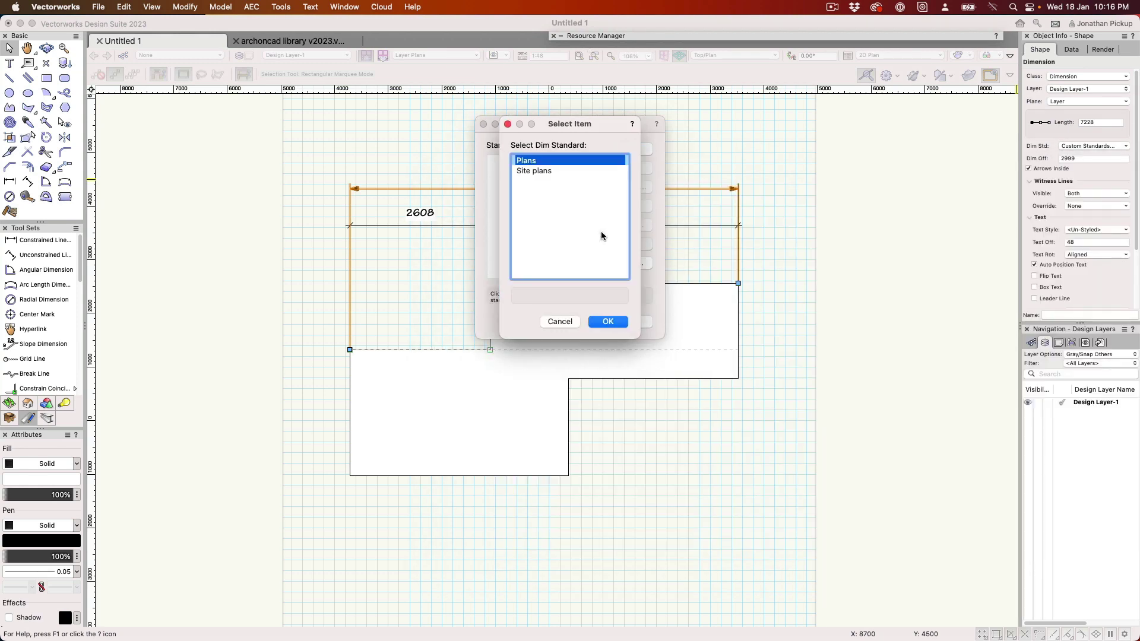
left_click(536, 171)
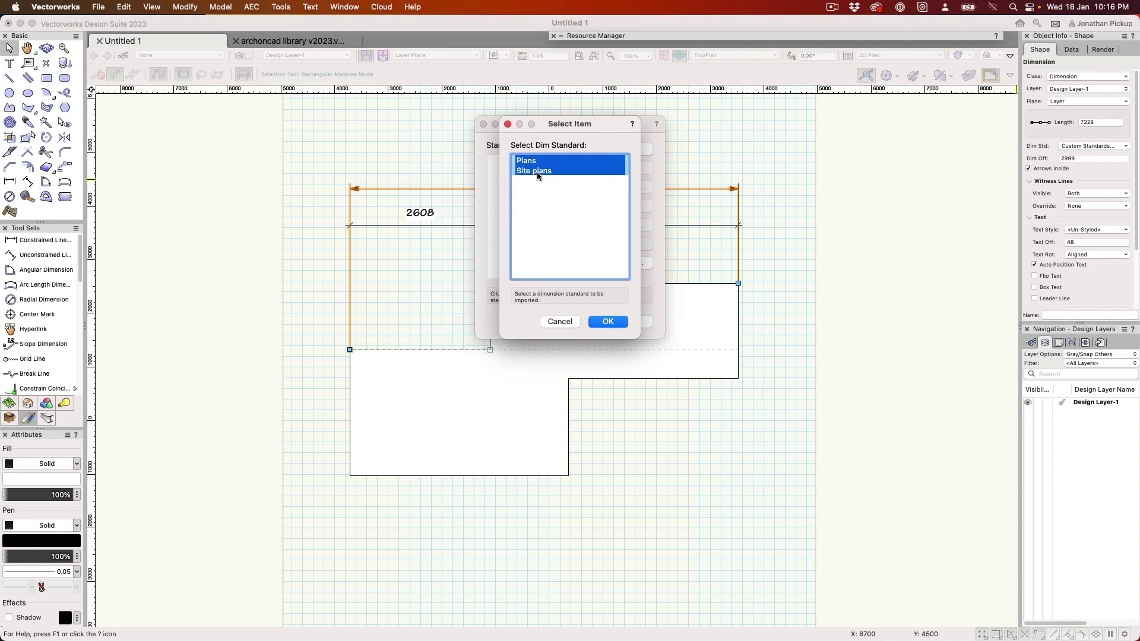
left_click(608, 321)
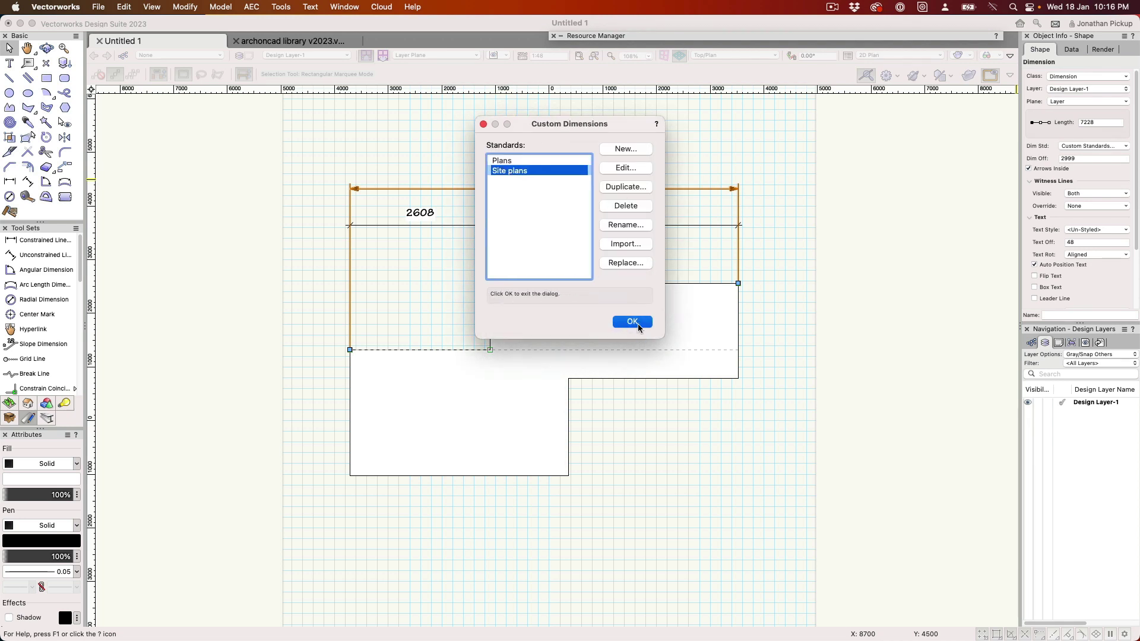
left_click(633, 324)
Switch the overall dimension's standard to Plans, then to Site plans, and lengthen its witness lines to about 1180.
left_click(1077, 147)
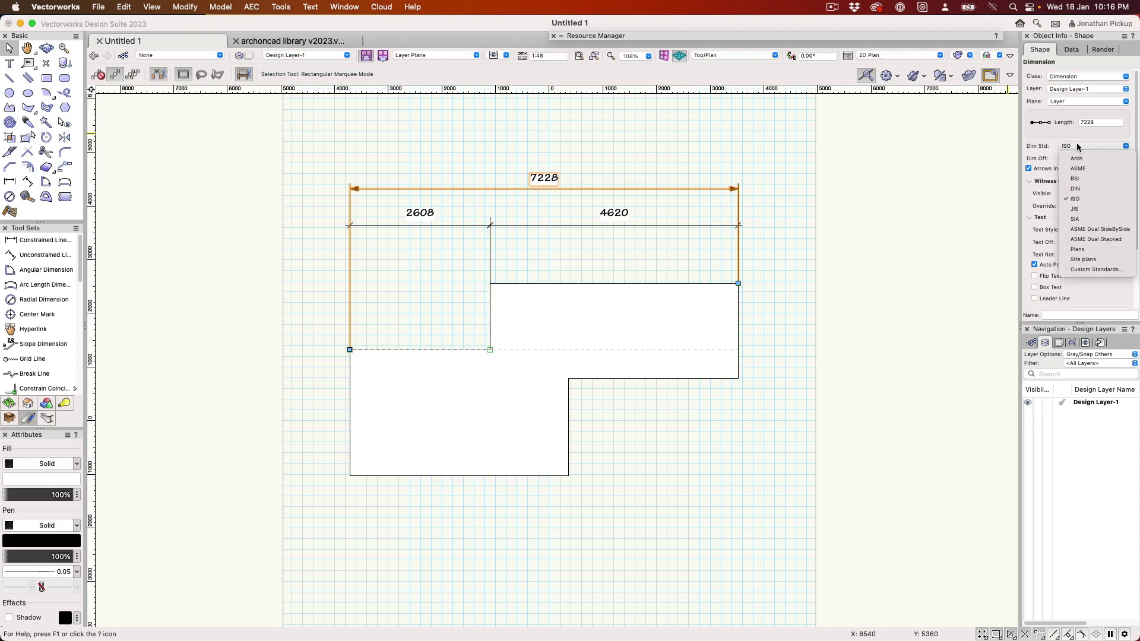
left_click(1084, 253)
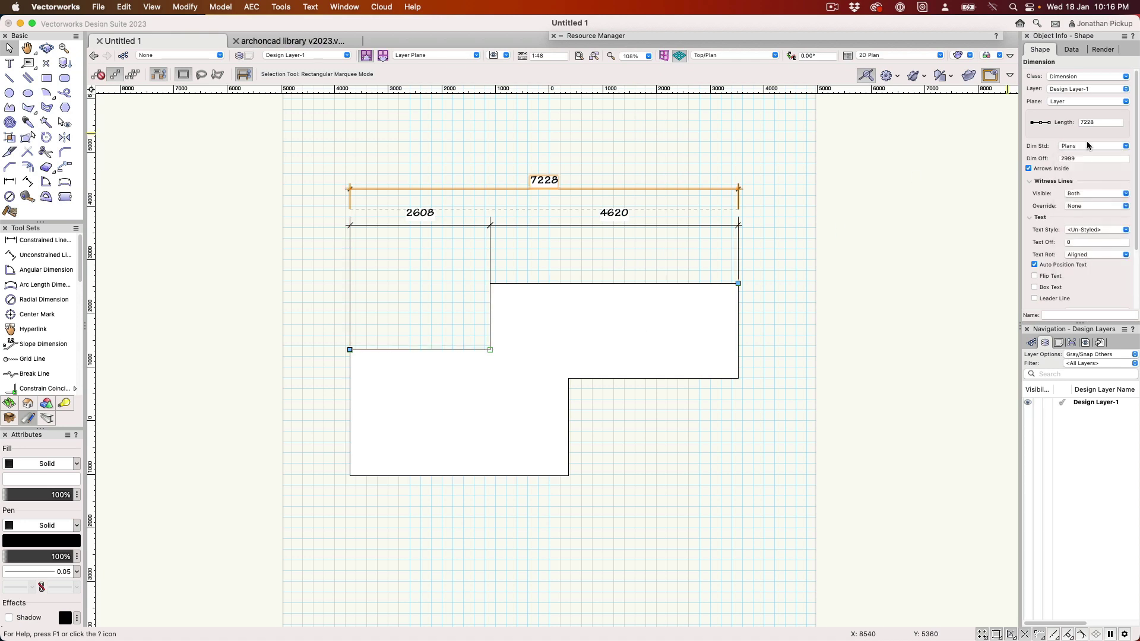
left_click(1090, 145)
left_click(1090, 243)
left_click(1081, 146)
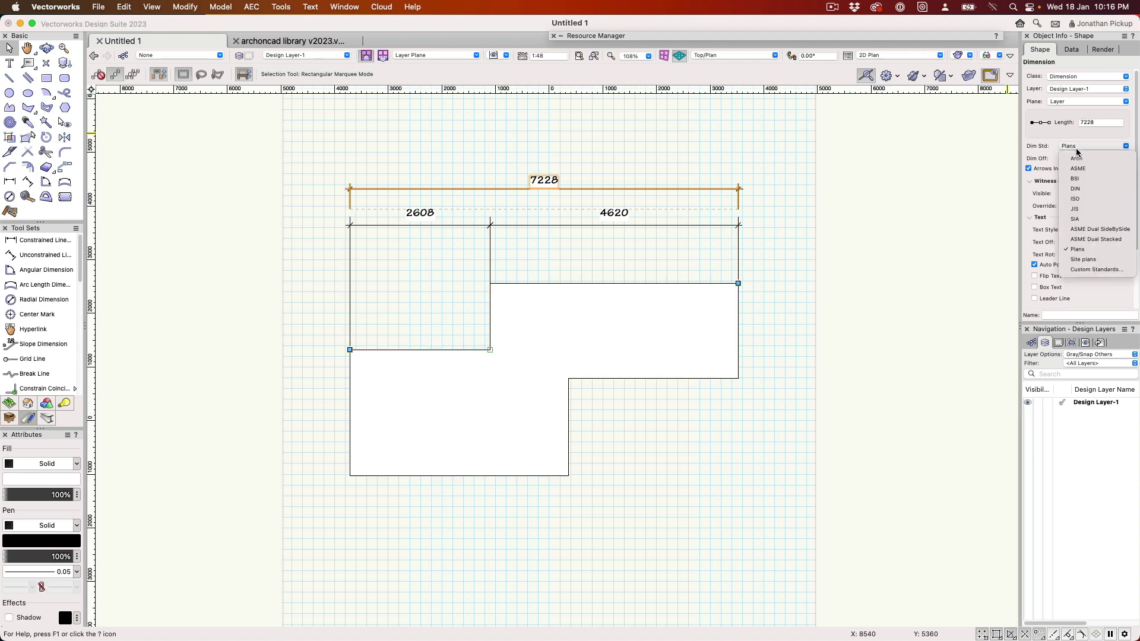
left_click(1083, 266)
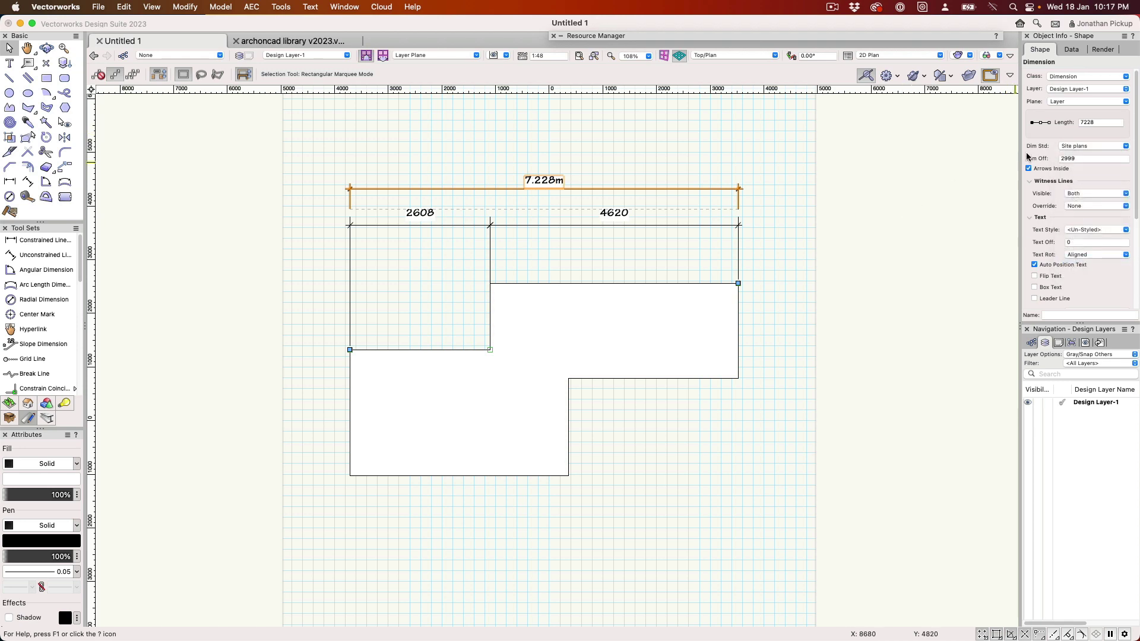
left_click(720, 210)
left_click_drag(720, 209, 715, 254)
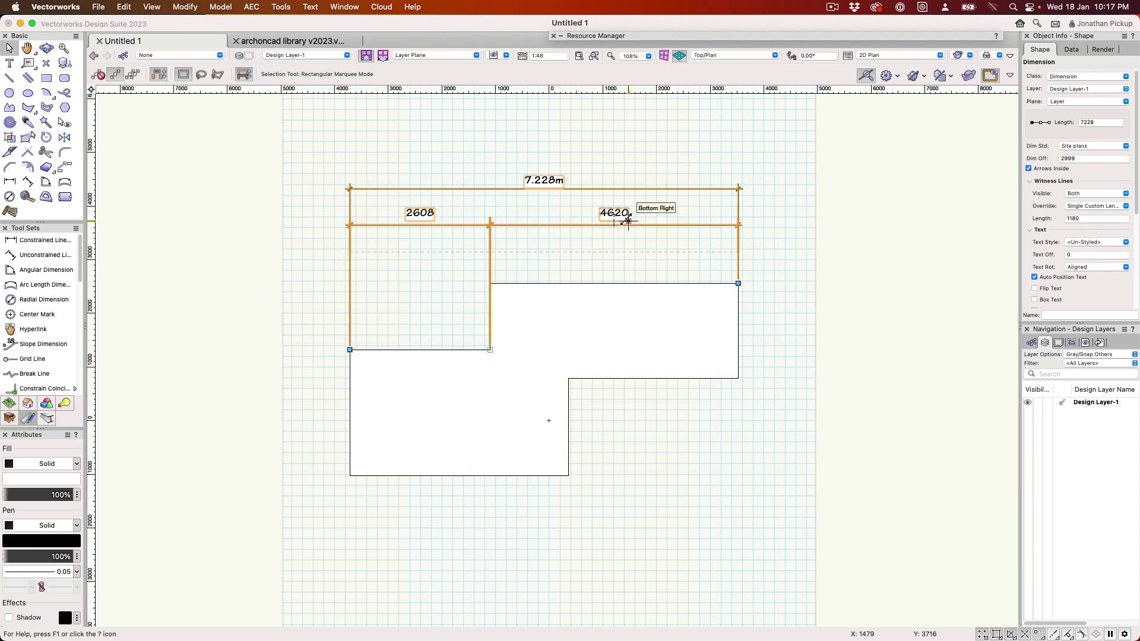
Apply the Plans dimension standard to the two-segment horizontal chain dimension above the polygon.
left_click(625, 220)
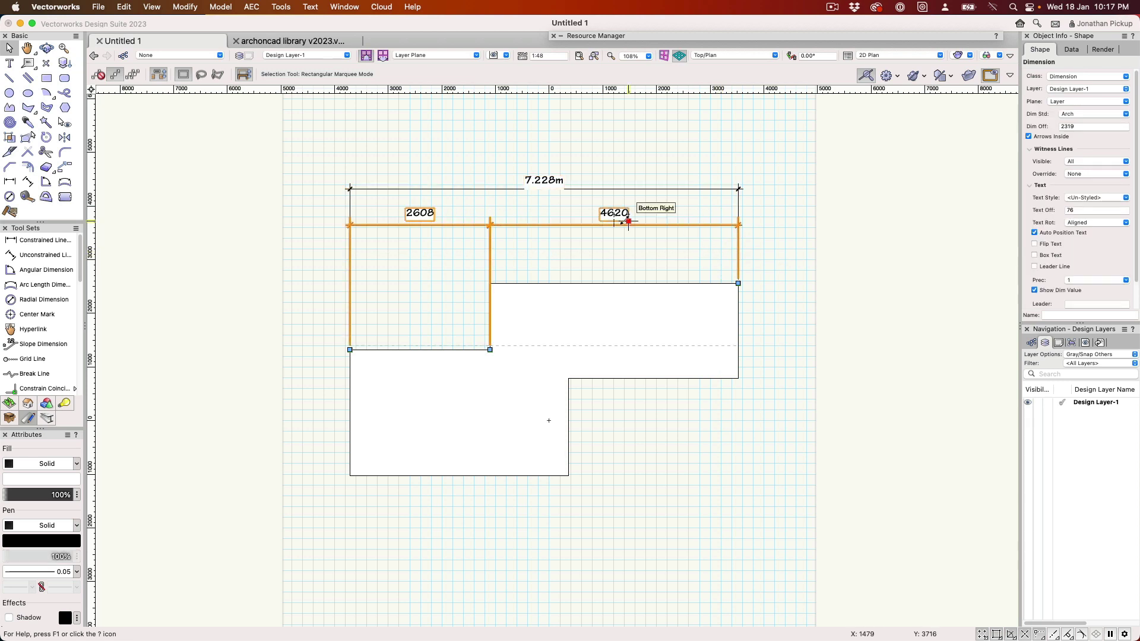
left_click(1077, 115)
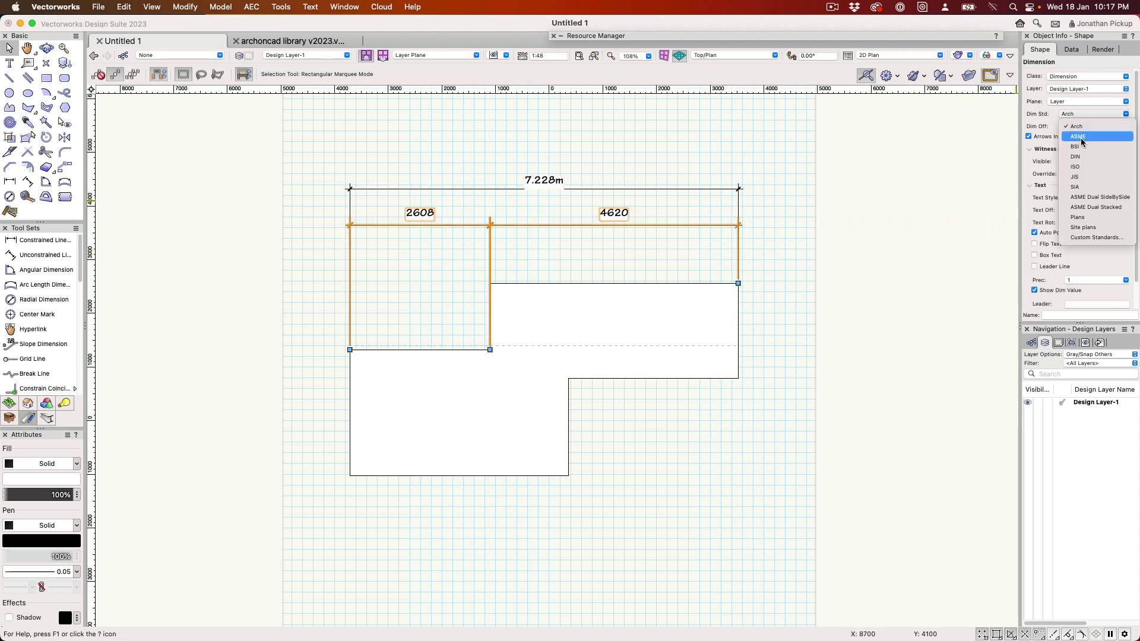
left_click(1077, 217)
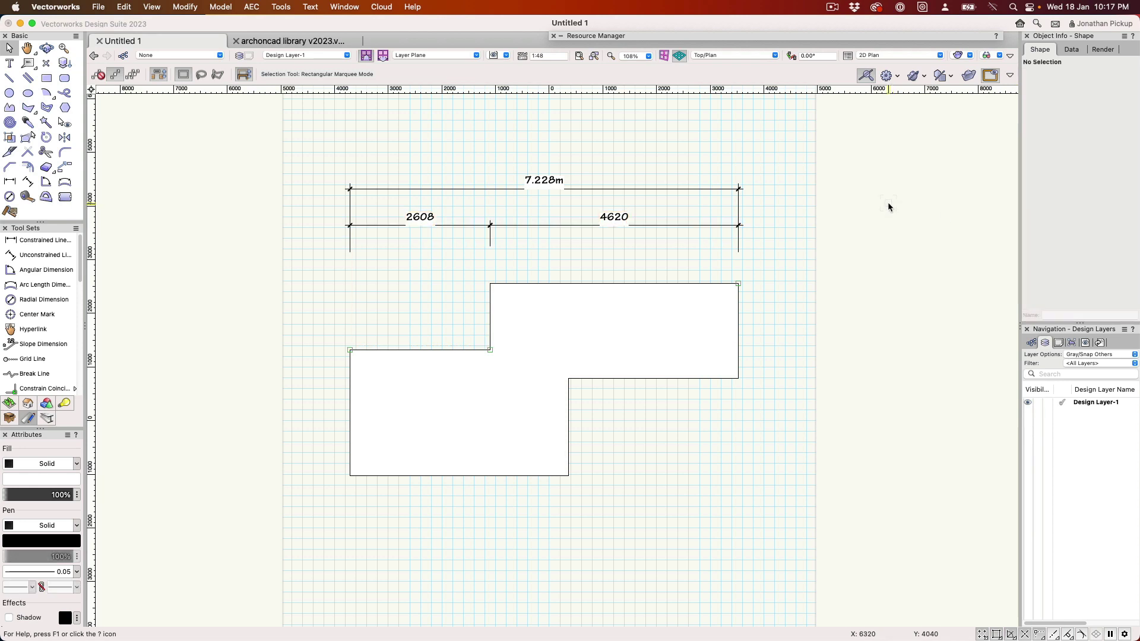
Shorten the overall dimension's witness lines so they end level with those of the chain dimension below it.
left_click(685, 189)
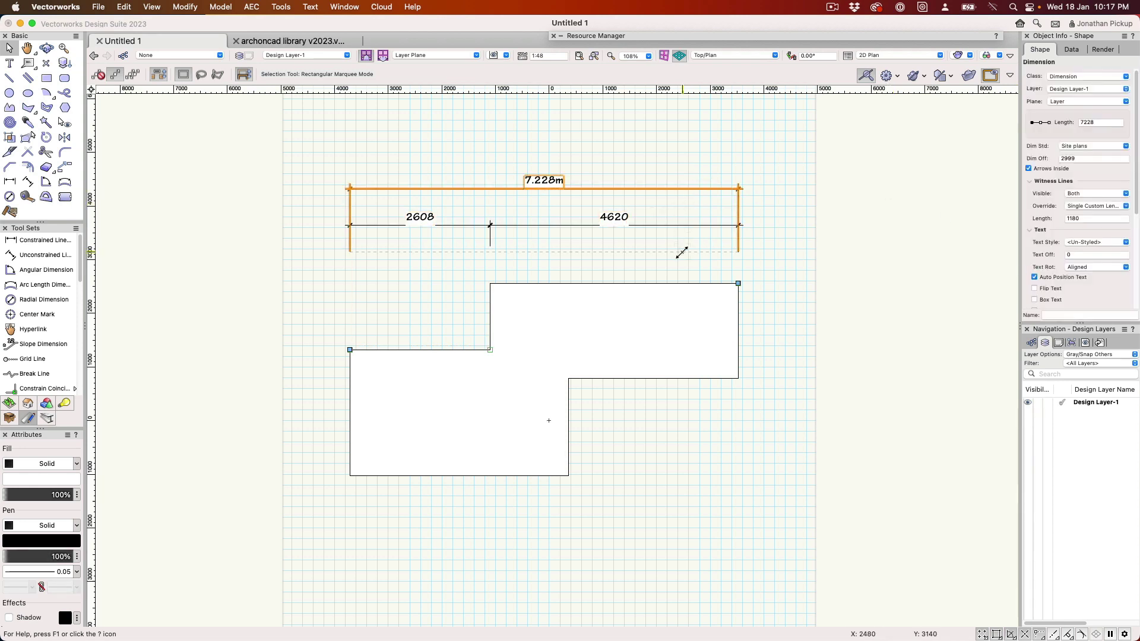
left_click_drag(681, 251, 738, 247)
left_click(816, 266)
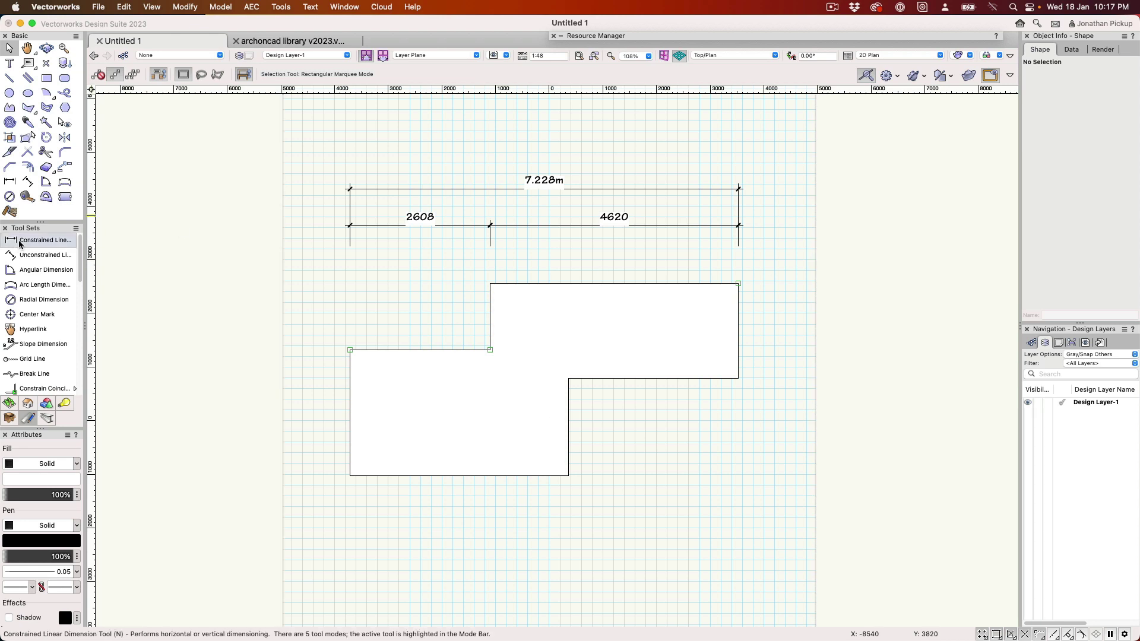
Chain-dimension the polygon's left-side heights in Arch standard, from the upper step corner through the inner corner to the lower left corner.
left_click(42, 239)
left_click(490, 283)
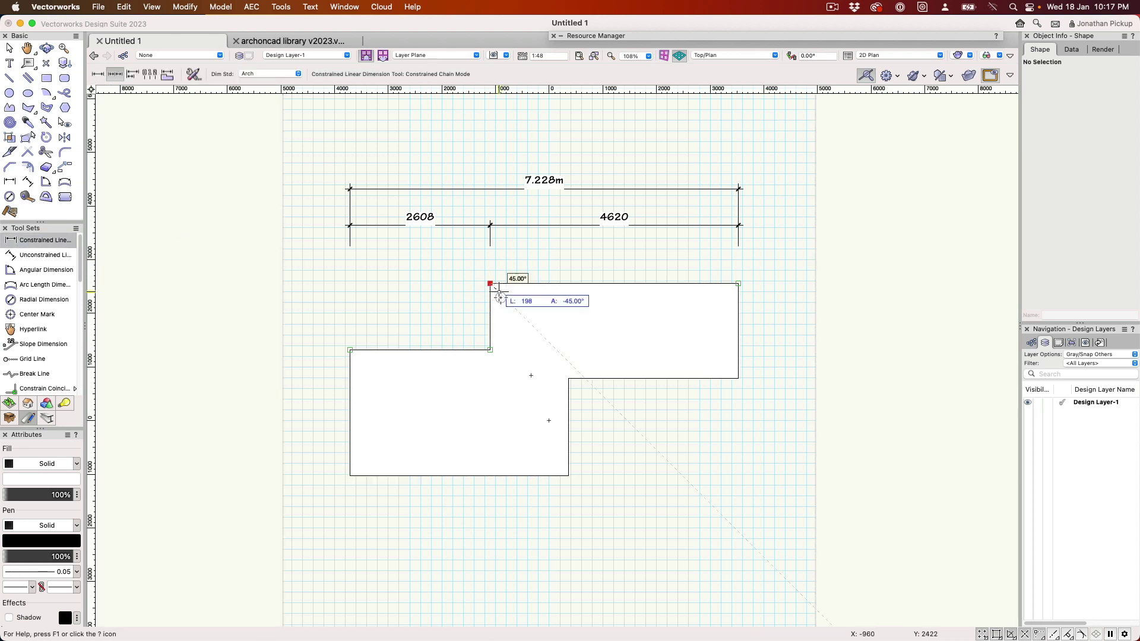
left_click(490, 350)
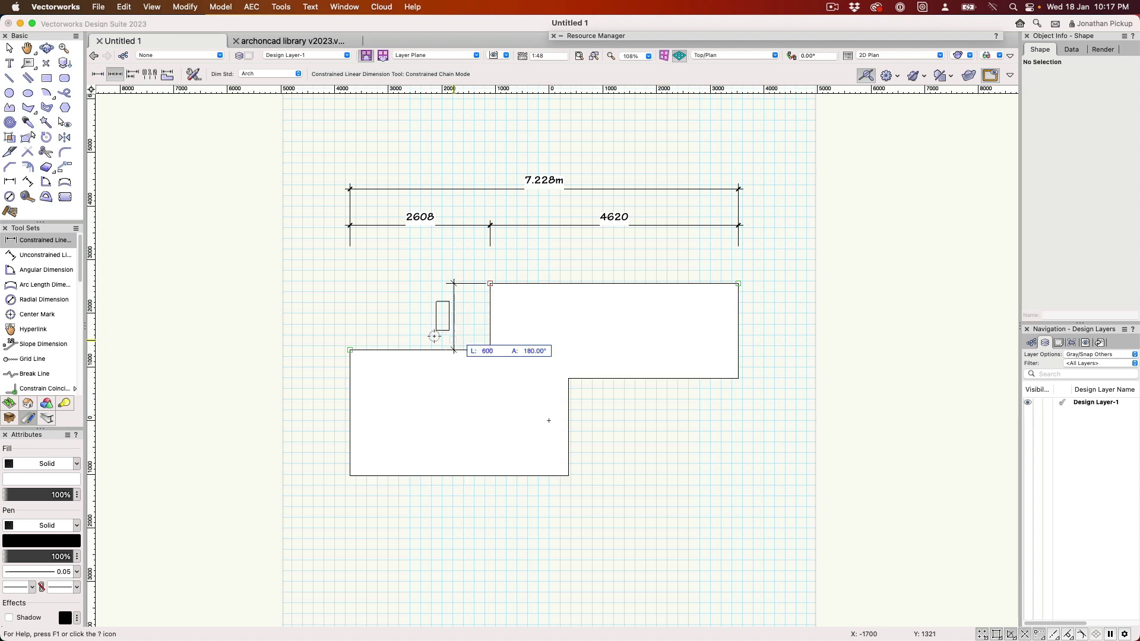
left_click(295, 338)
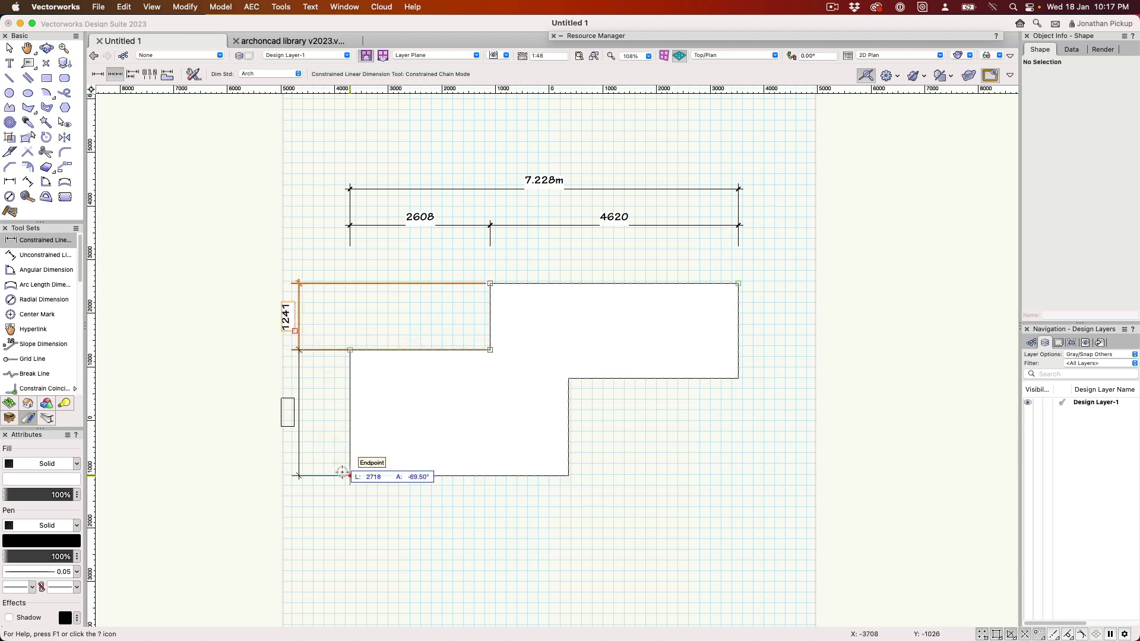
double_click(342, 476)
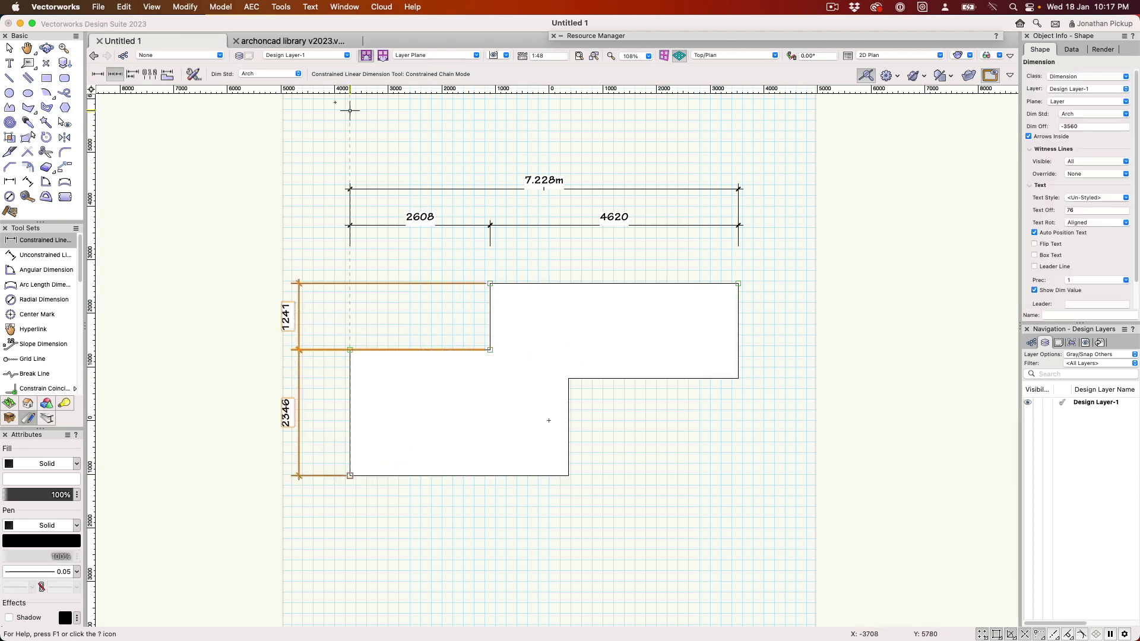
Chain-dimension the polygon's right-side heights using the Plans standard, from the upper right corner through the lower step to the bottom edge.
left_click(279, 74)
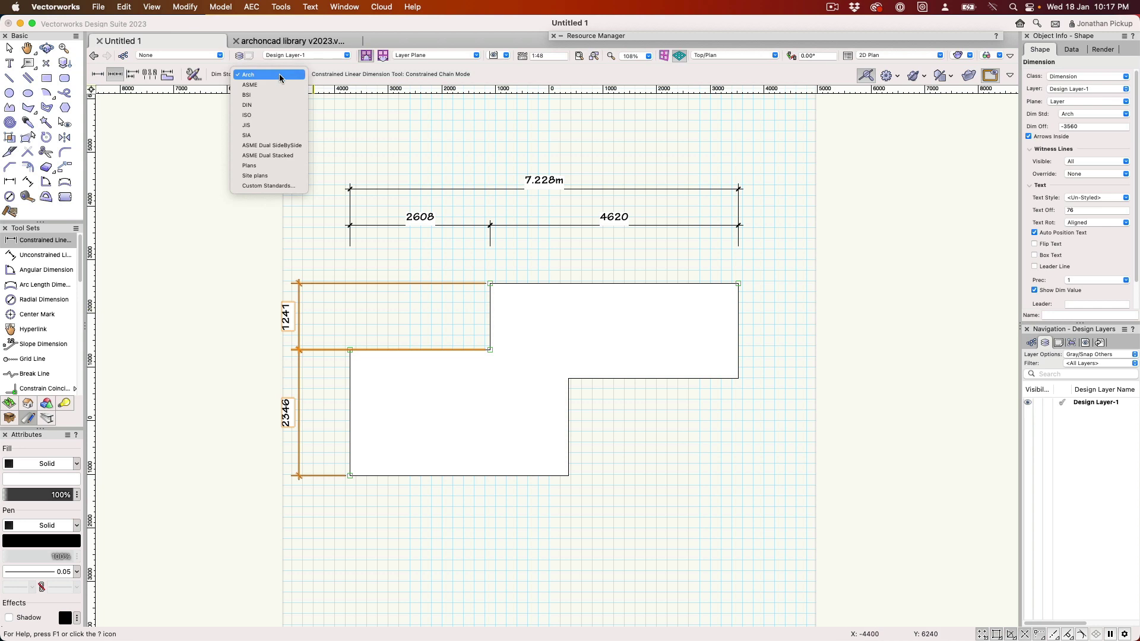
left_click(269, 168)
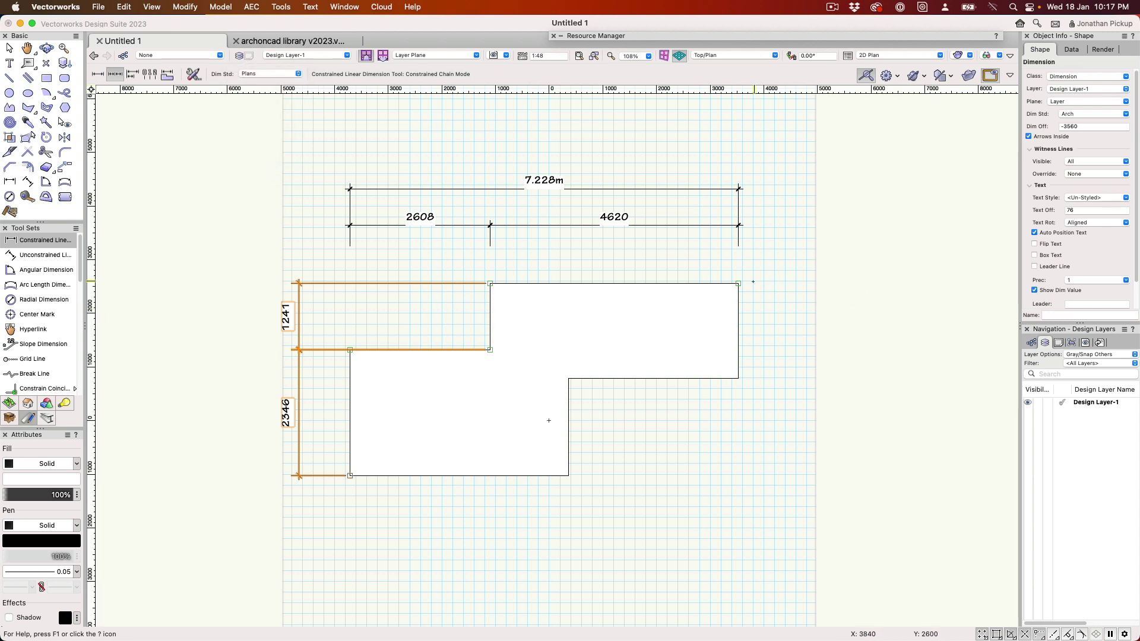
left_click(738, 284)
left_click(738, 378)
left_click(830, 376)
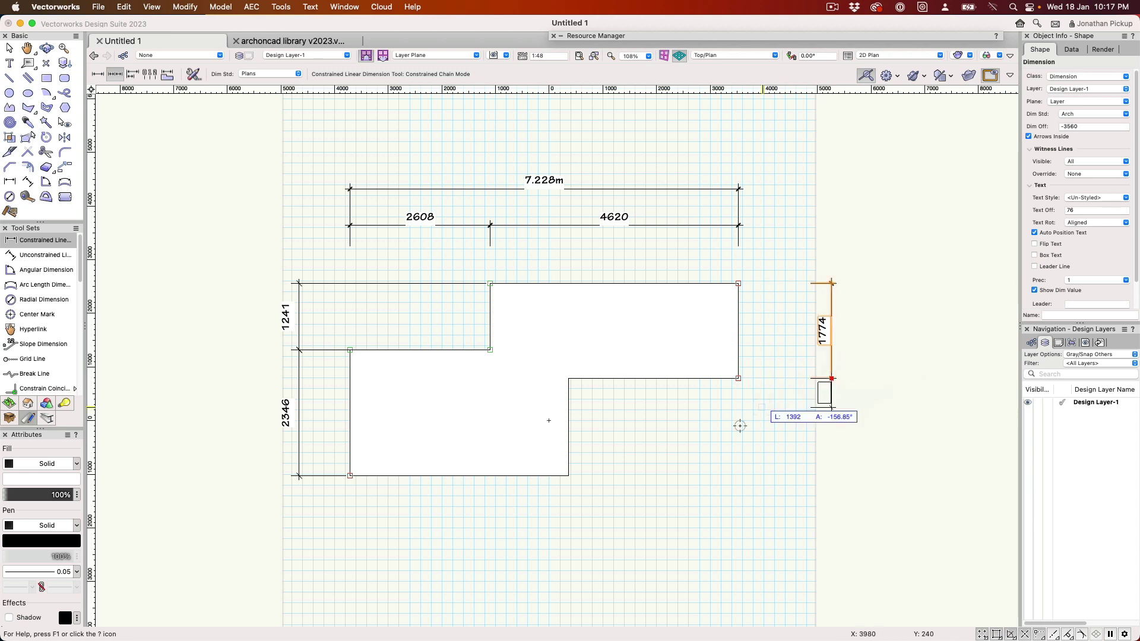
left_click(569, 475)
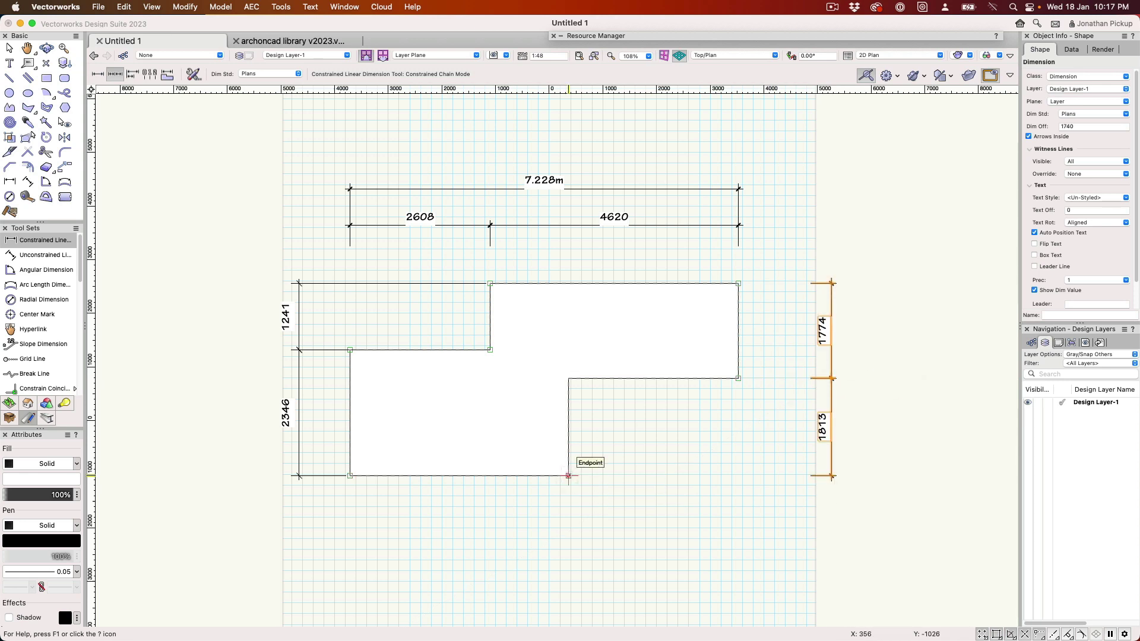
key("x")
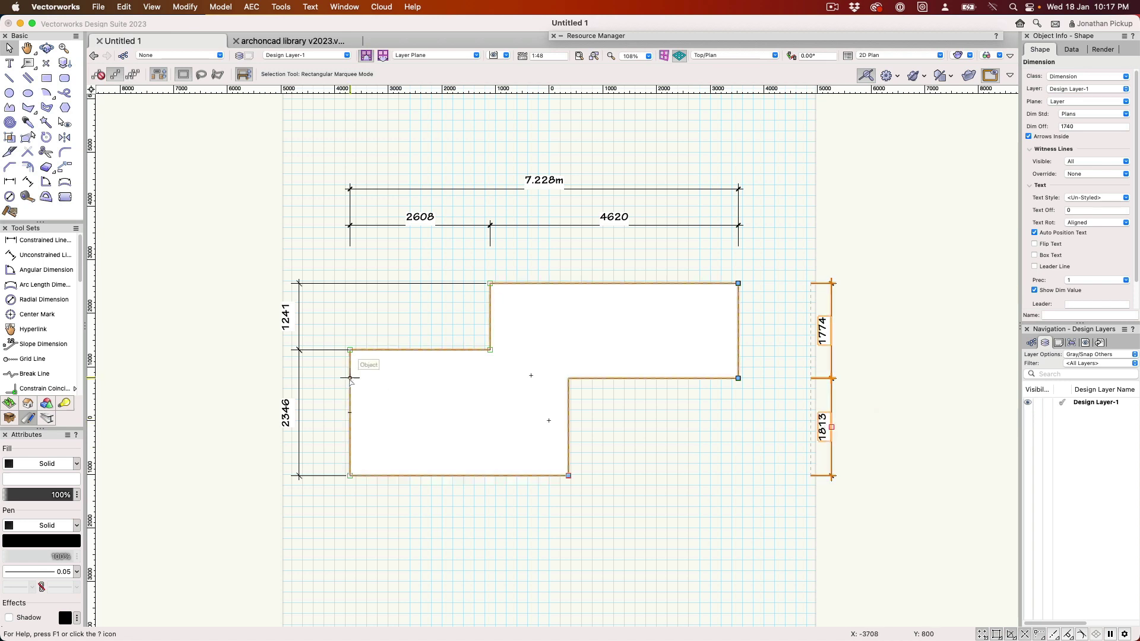
Apply the Plans dimension standard to the vertical chain dimension on the polygon's left side.
left_click(299, 392)
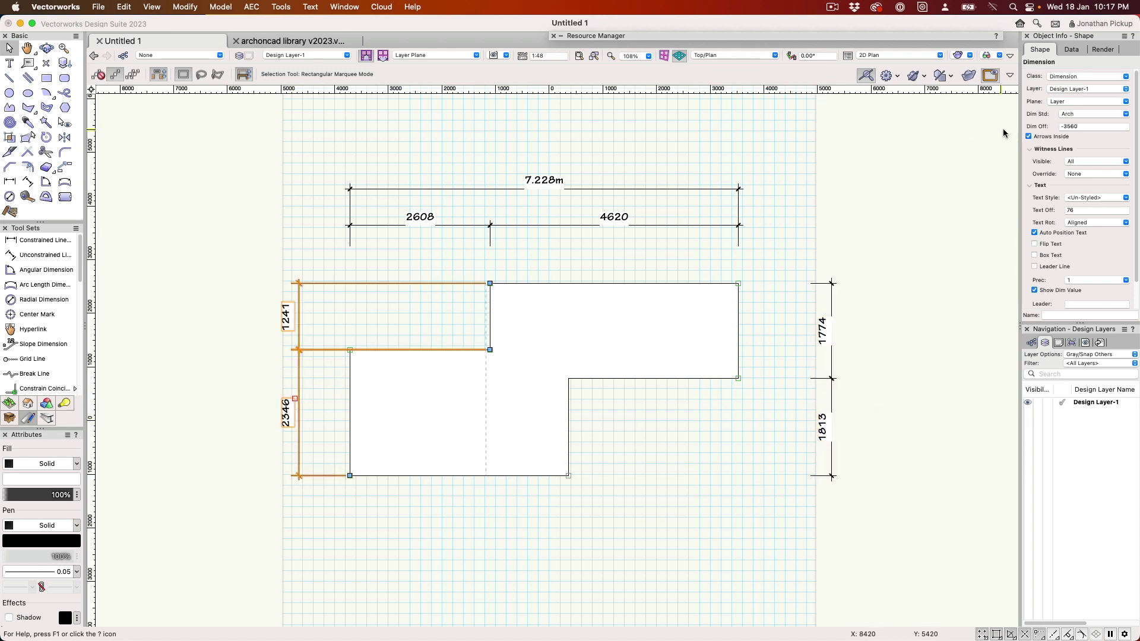
left_click(1086, 114)
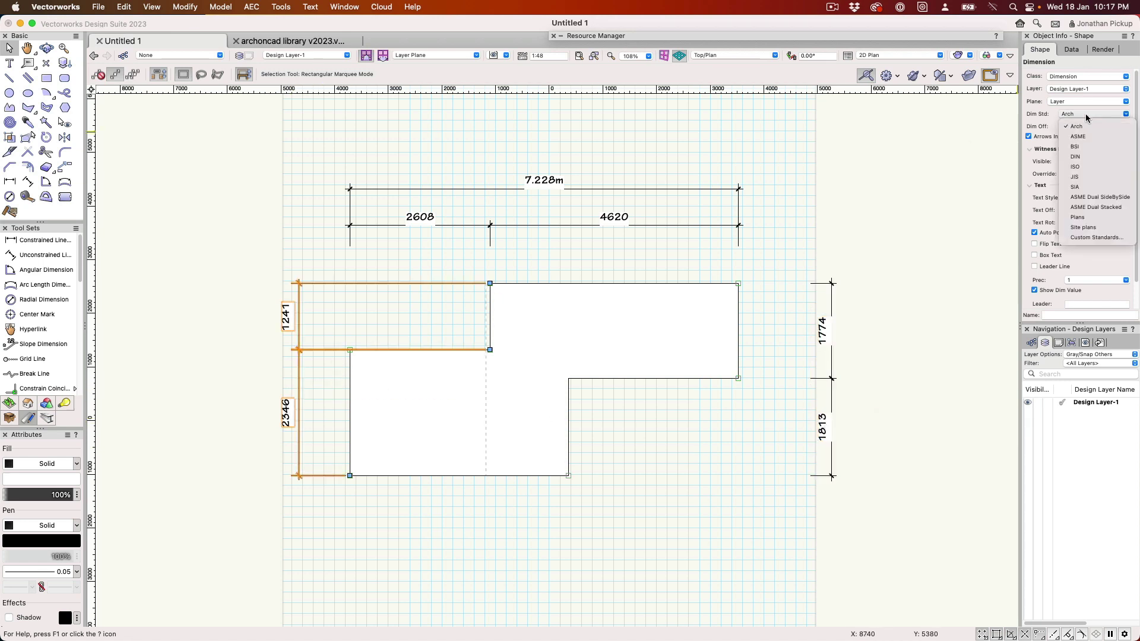
left_click(1077, 218)
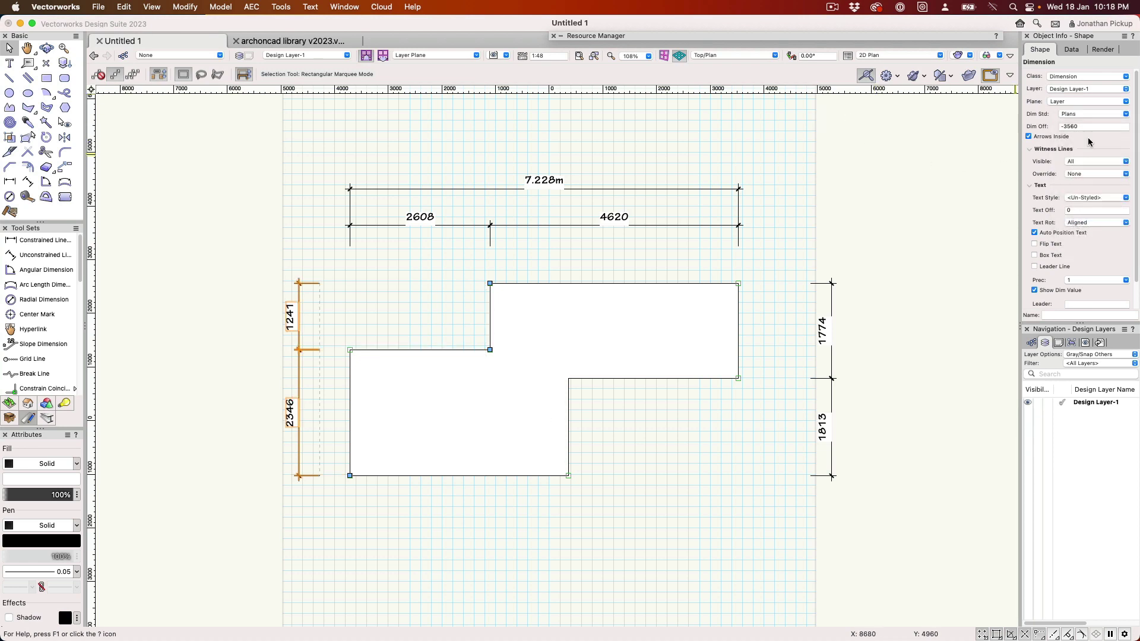
Review the text styles available in the Plans custom dimension standard, keeping it set to Un-Styled.
left_click(1085, 113)
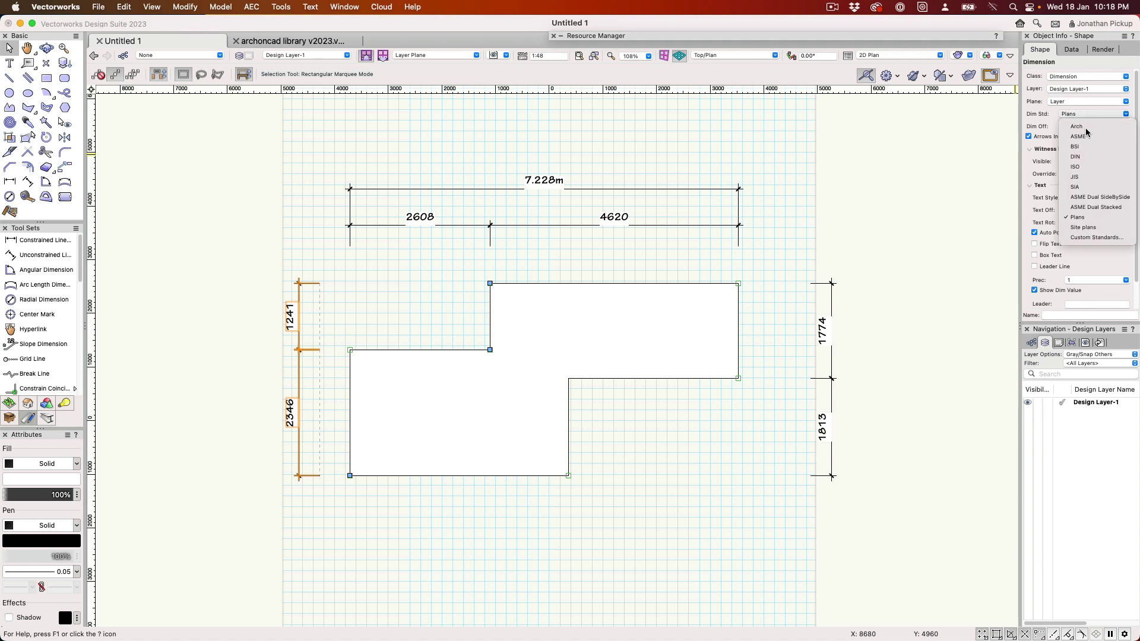
left_click(1085, 238)
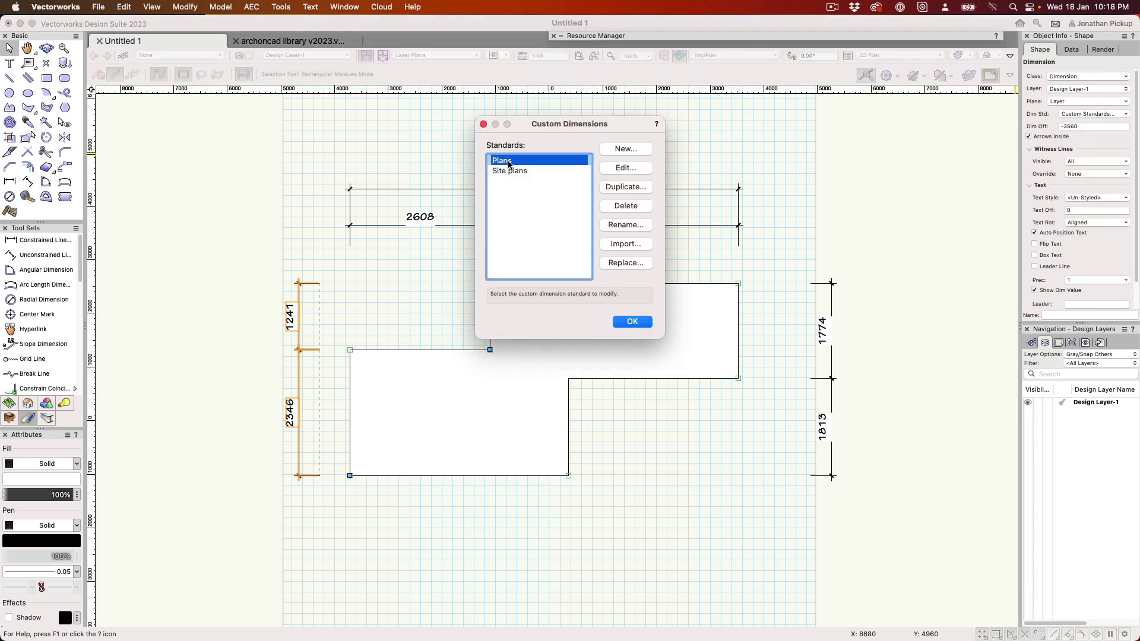
left_click(621, 169)
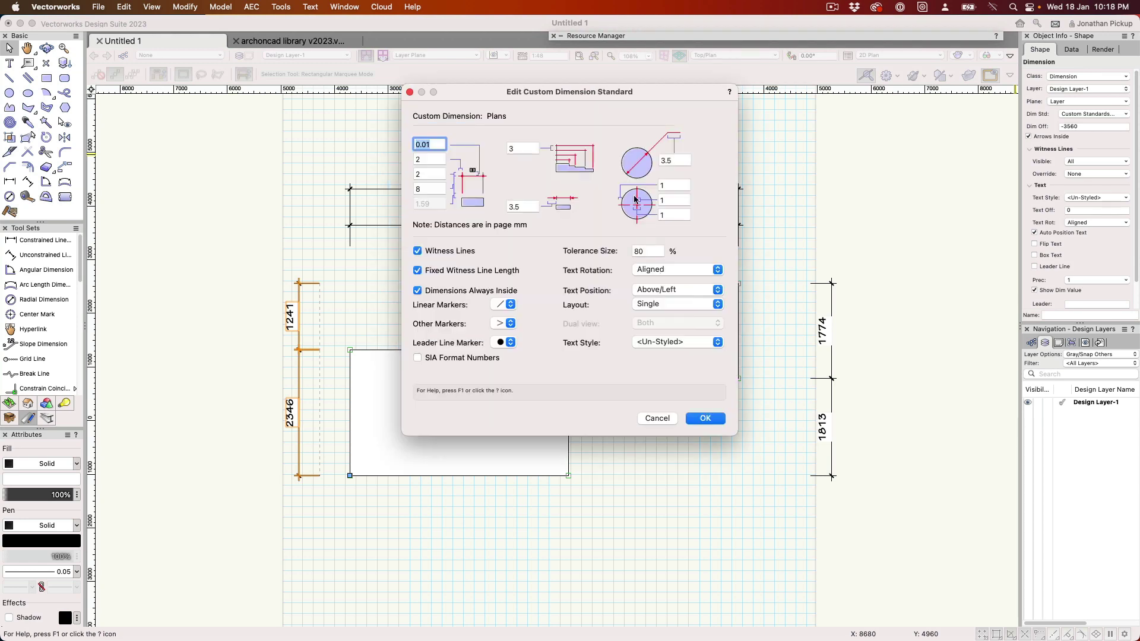
left_click(664, 342)
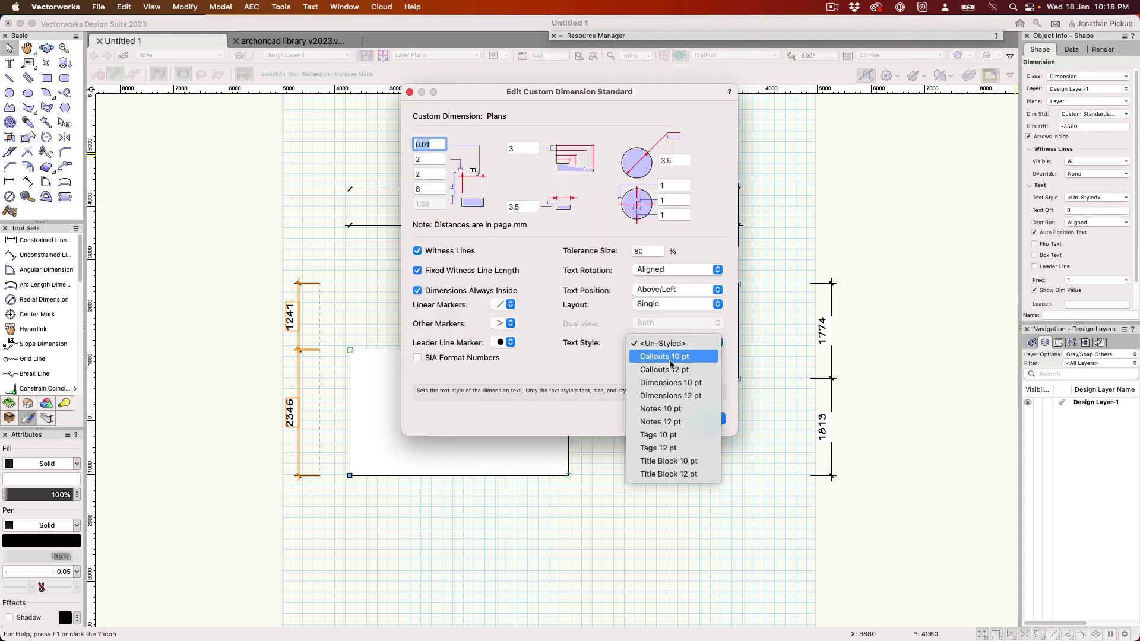
left_click(664, 343)
left_click(705, 418)
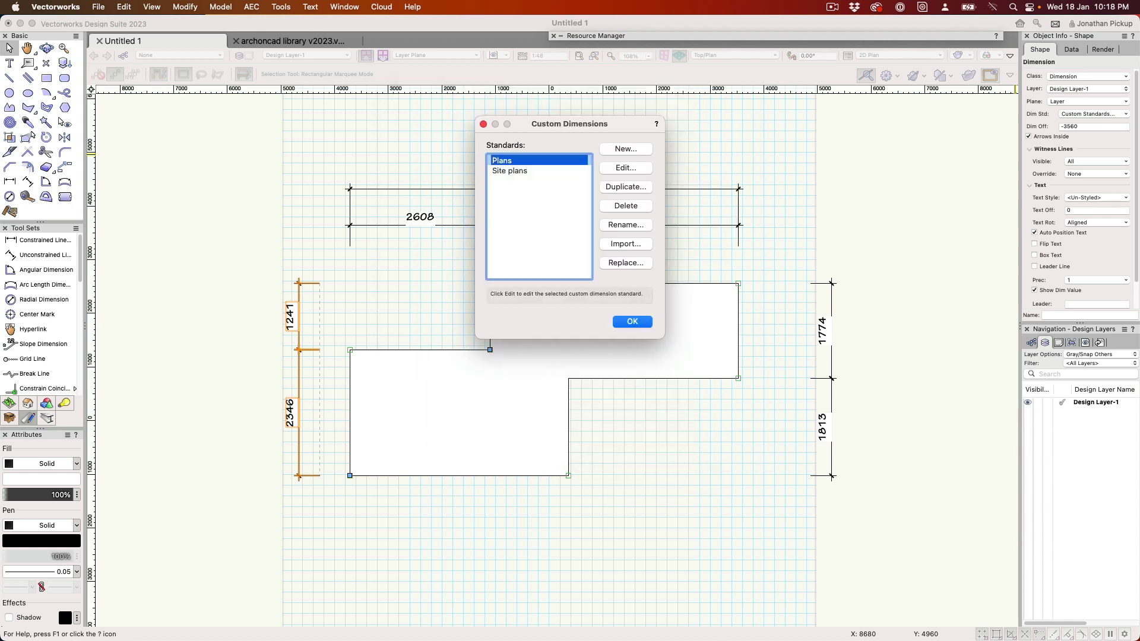
left_click(626, 319)
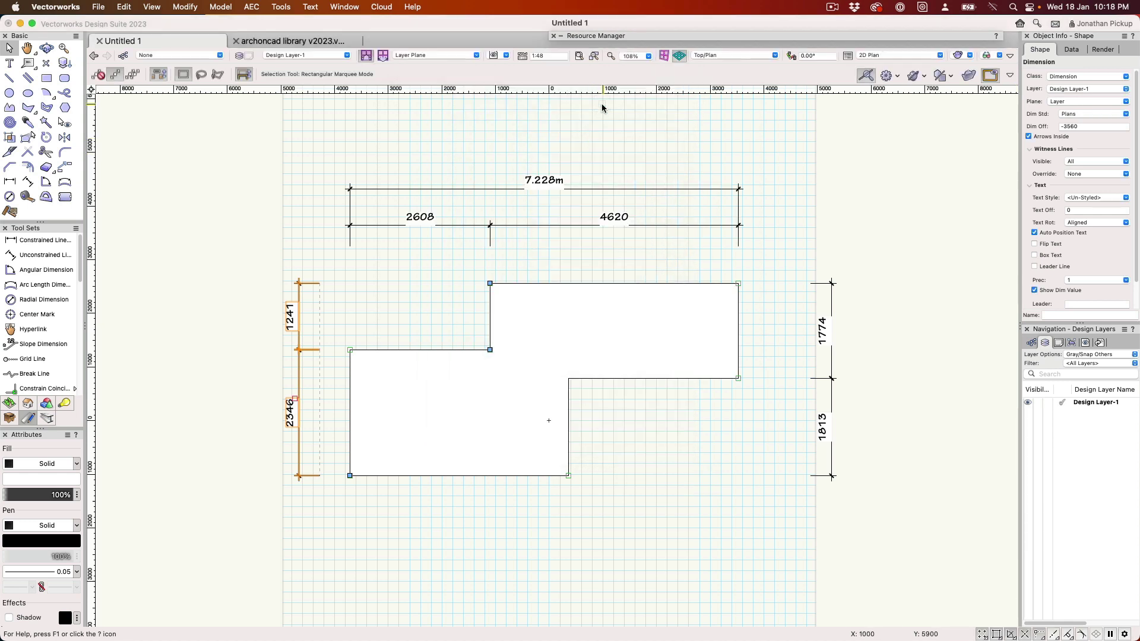
Import the Arial Narrow 11pt text style from the archoncad library v2023 file into the drawing, preserving the folder hierarchy.
left_click(619, 37)
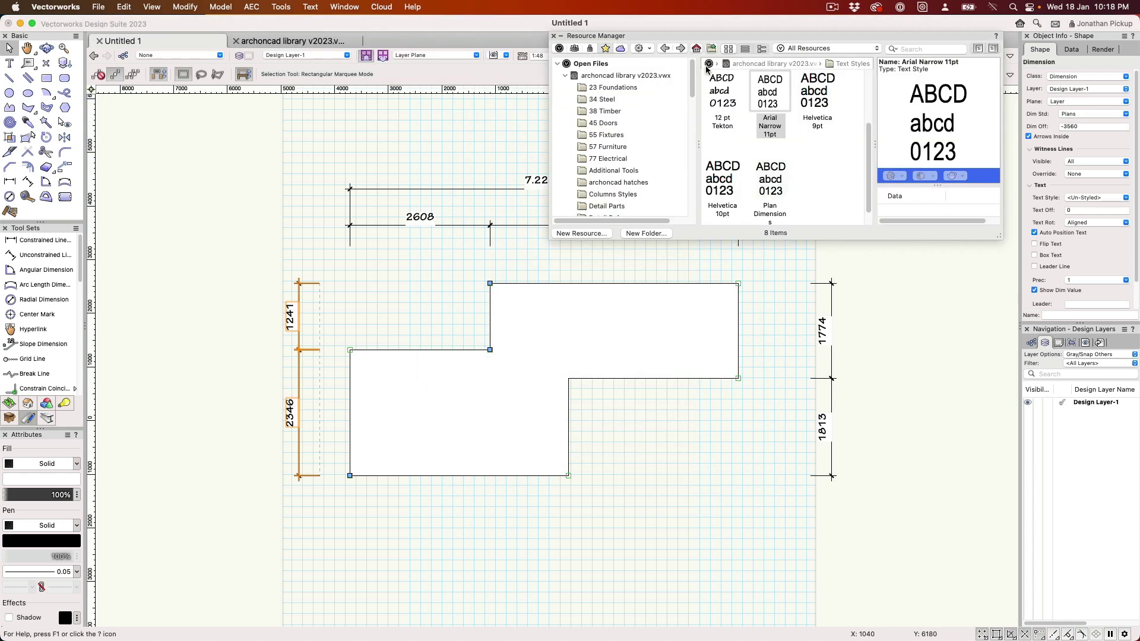
right_click(777, 91)
left_click(776, 90)
right_click(775, 90)
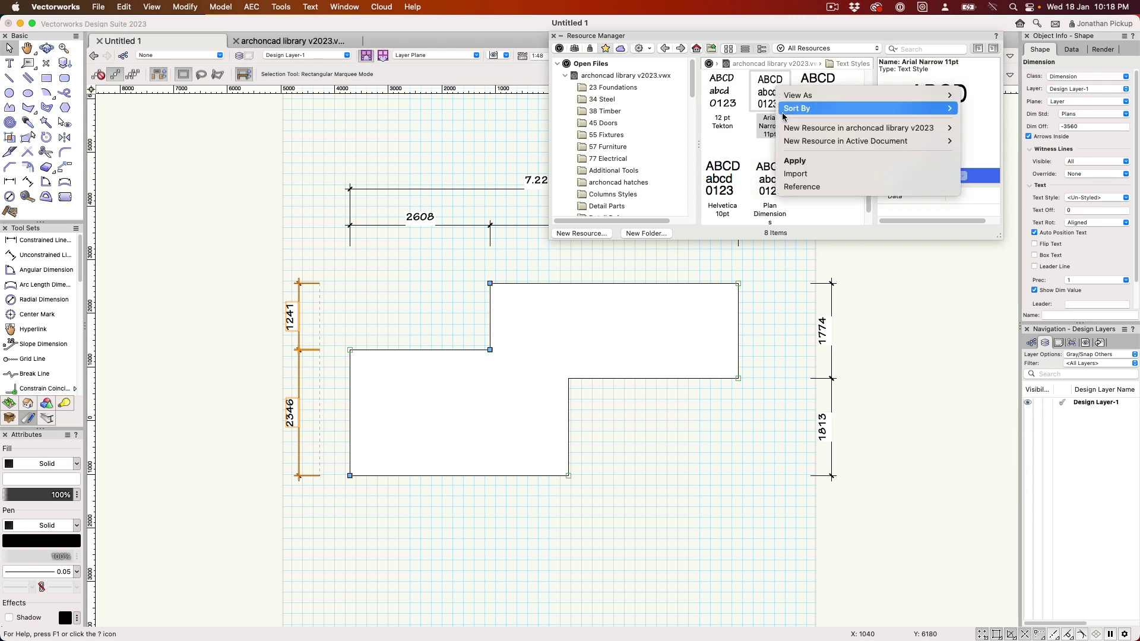
left_click(796, 173)
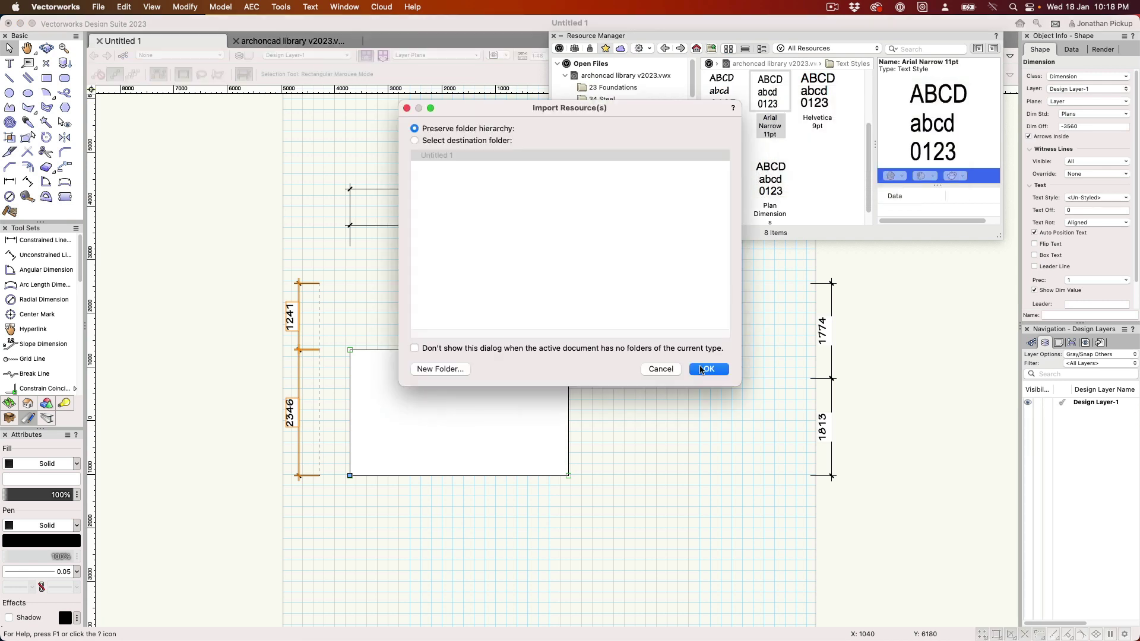
left_click(706, 369)
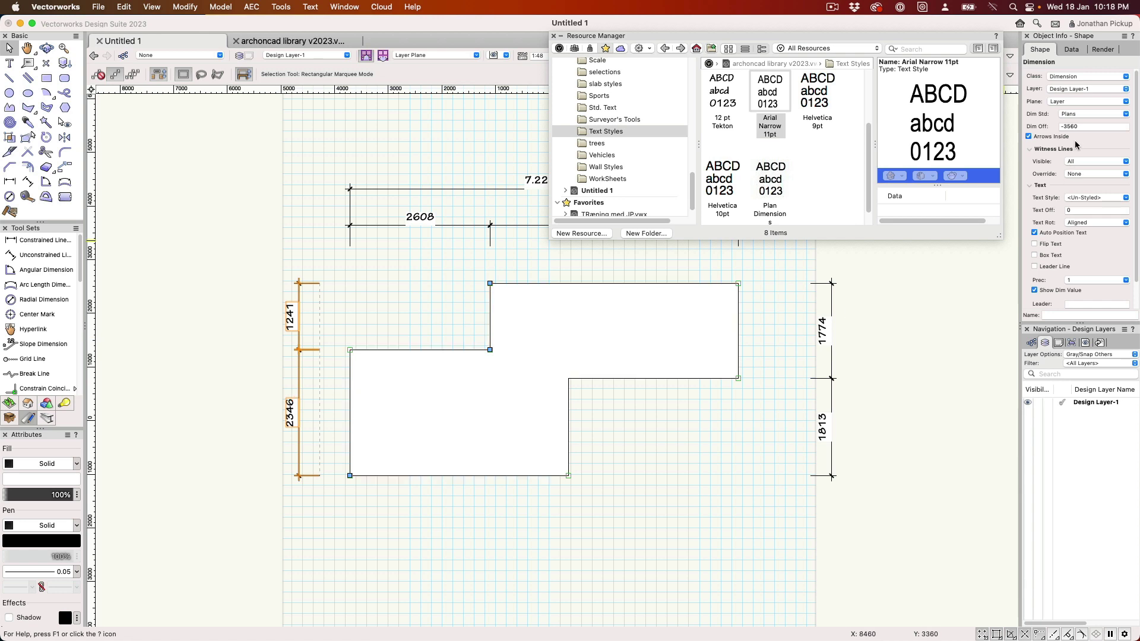
Set the text style of the Plans custom dimension standard to Arial Narrow 11pt.
left_click(1078, 114)
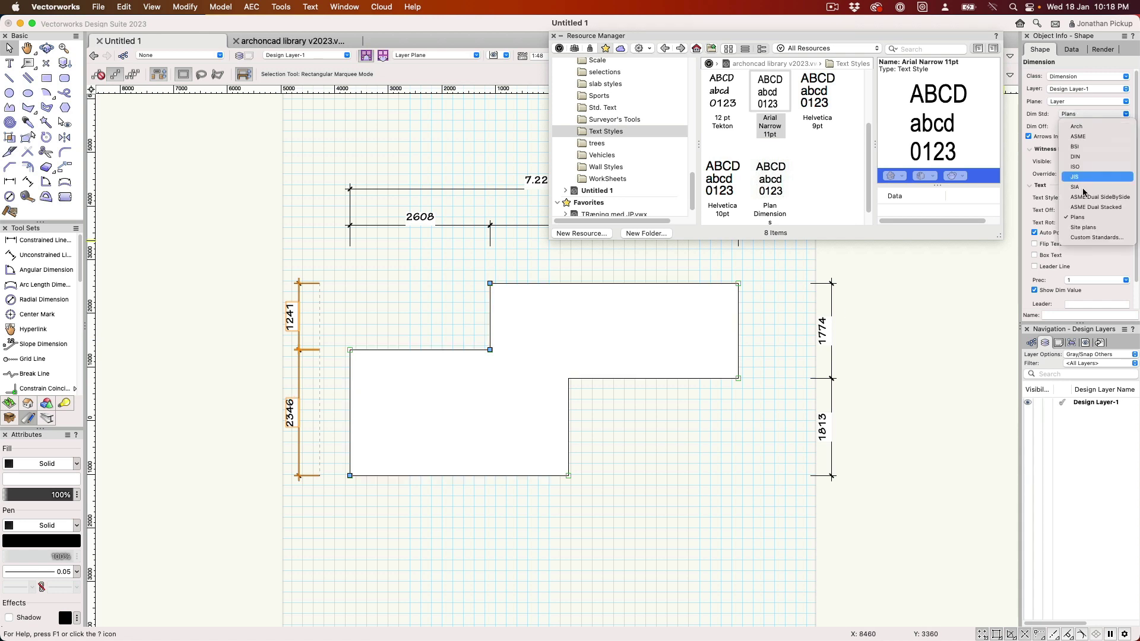
left_click(1080, 238)
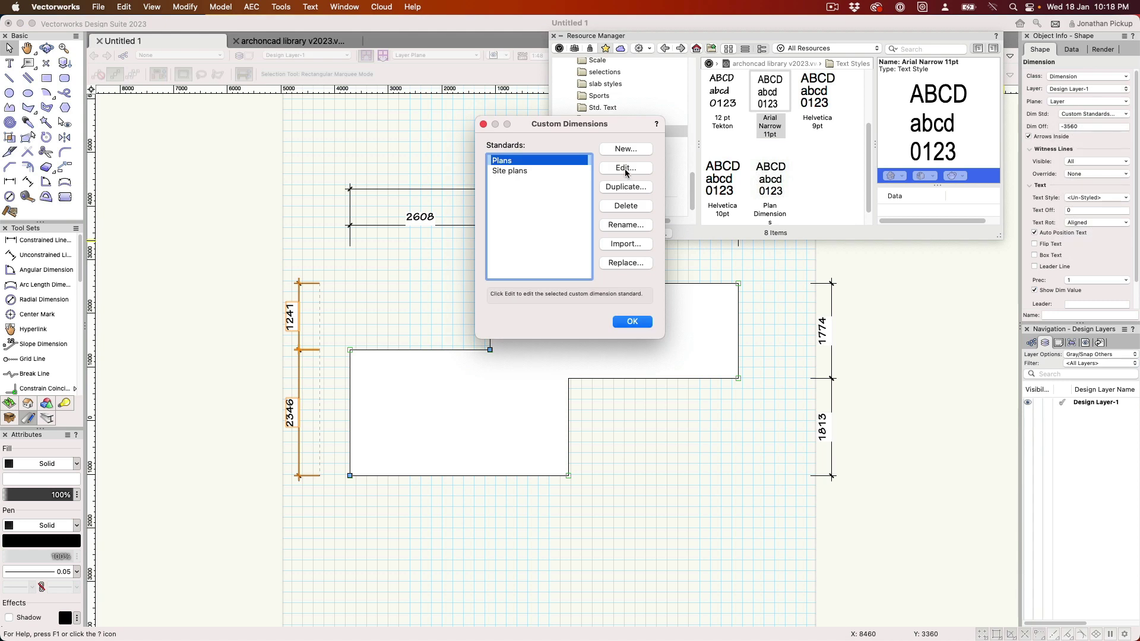
left_click(625, 168)
left_click(671, 343)
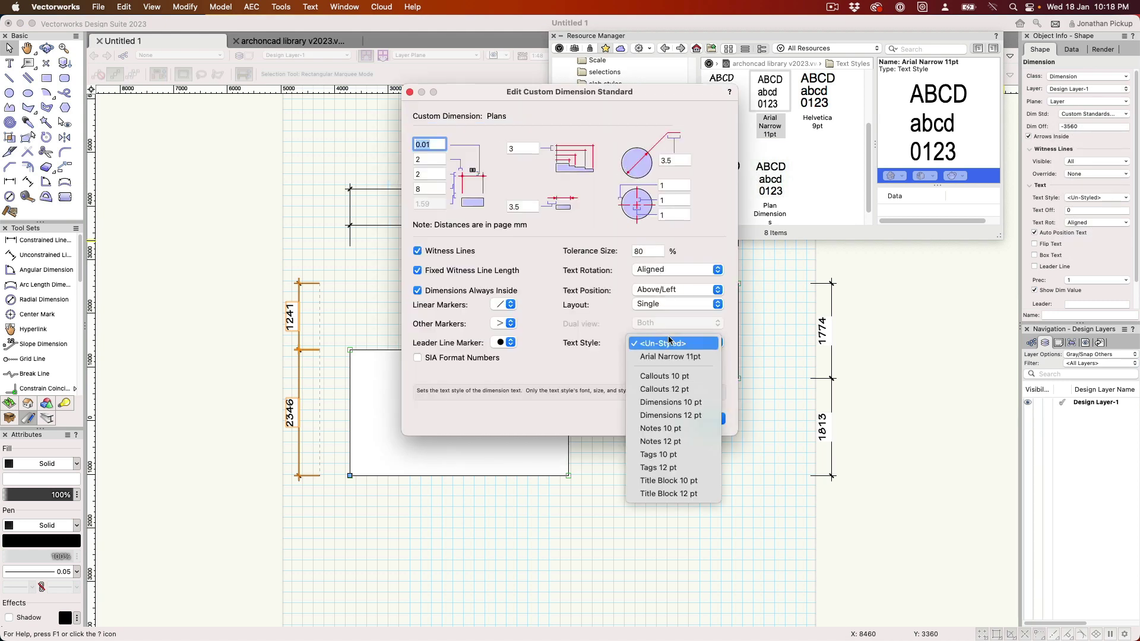
left_click(669, 357)
left_click(706, 418)
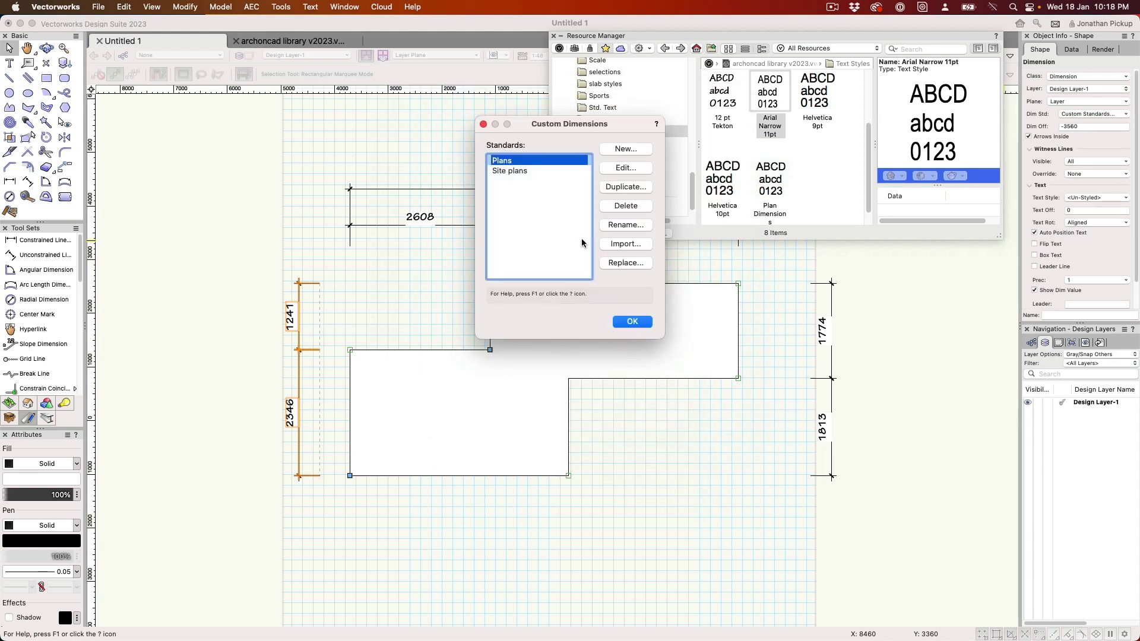
Set the text style of the Site plans custom dimension standard to Arial Narrow 11pt, then deselect the dimension.
left_click(508, 170)
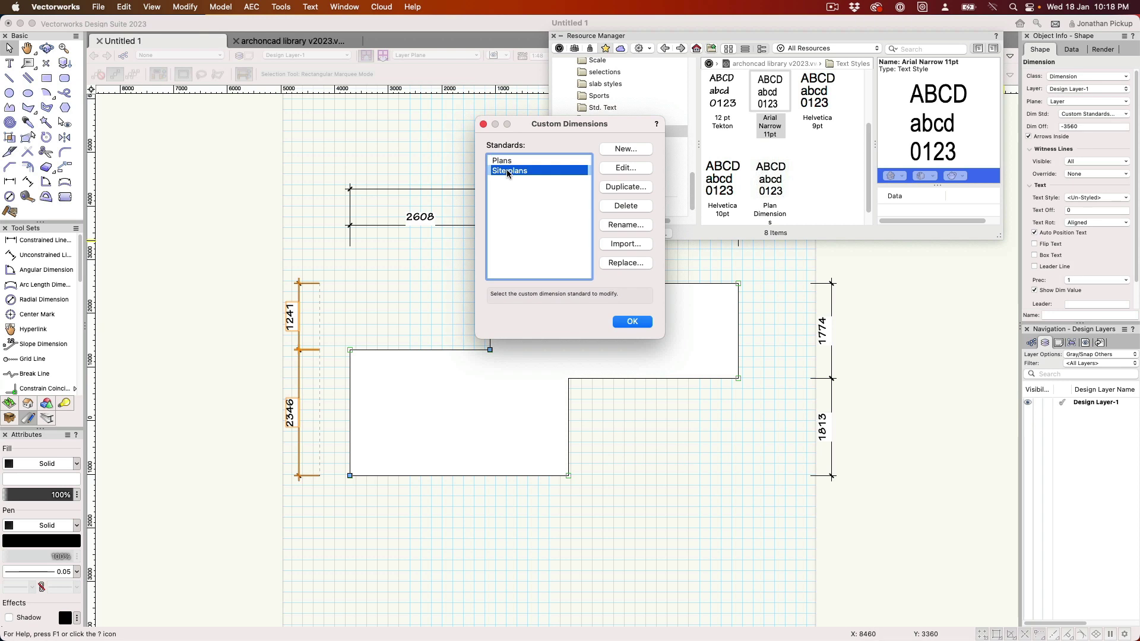
left_click(634, 169)
left_click(665, 343)
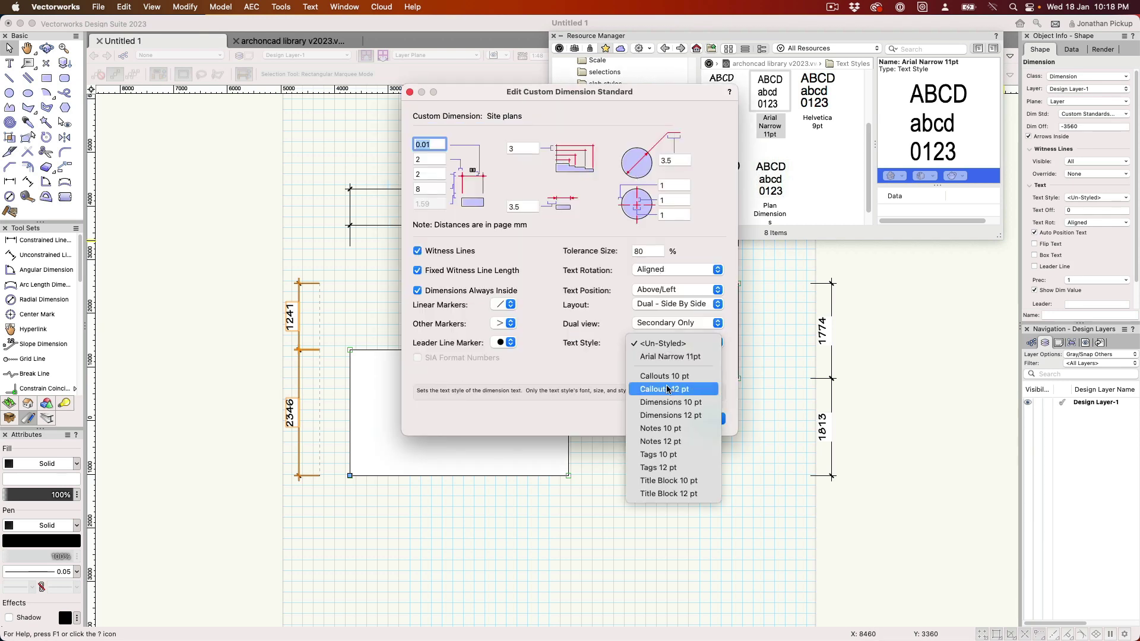
left_click(670, 357)
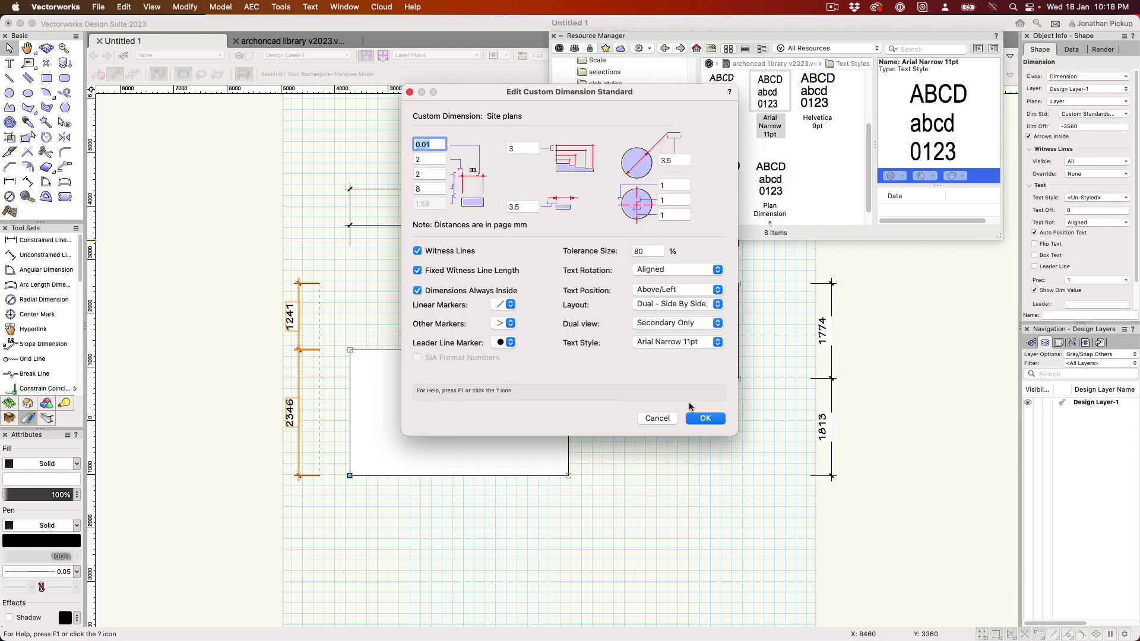
left_click(706, 419)
left_click(633, 322)
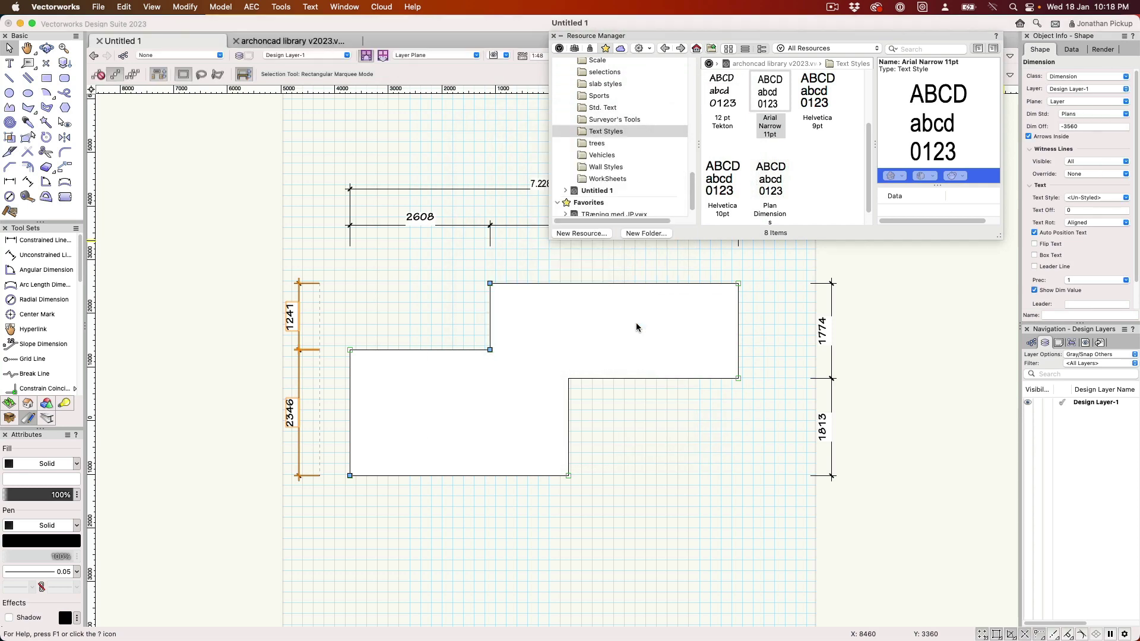
left_click(794, 367)
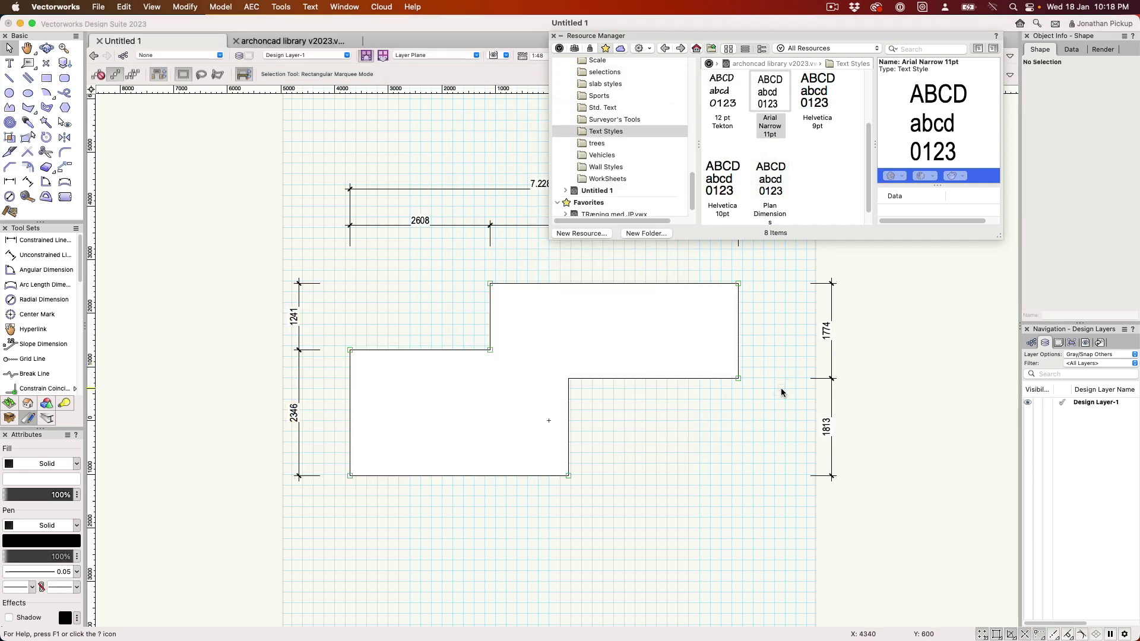
Edit the Arial Narrow 11pt text style stored in the Untitled 1 file to make it bold, then collapse the Resource Manager.
right_click(770, 103)
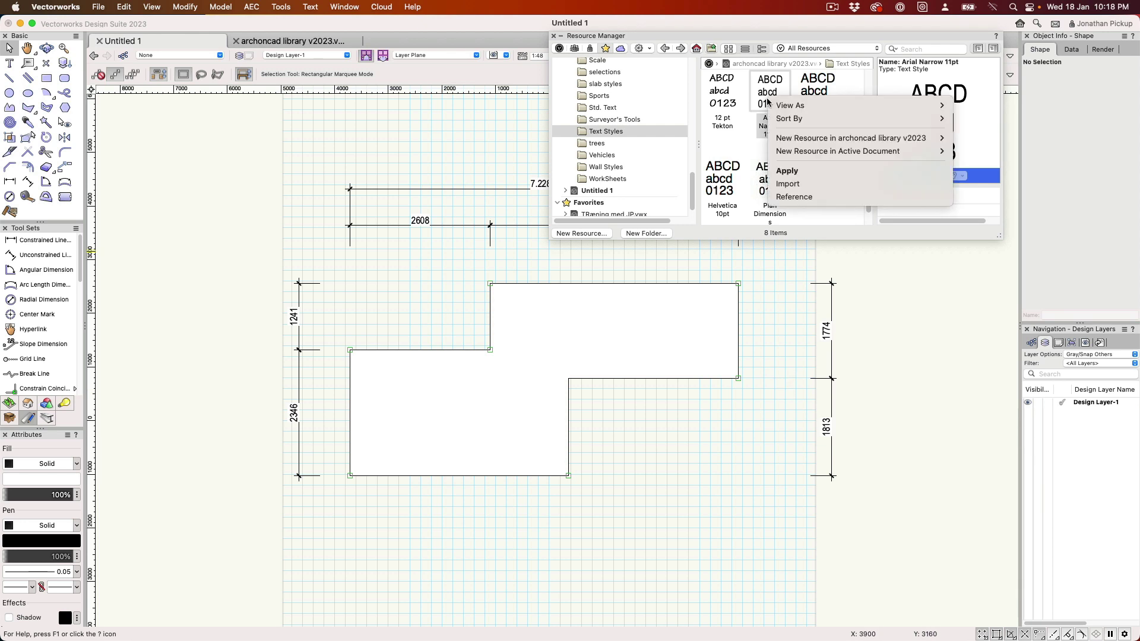
left_click(787, 171)
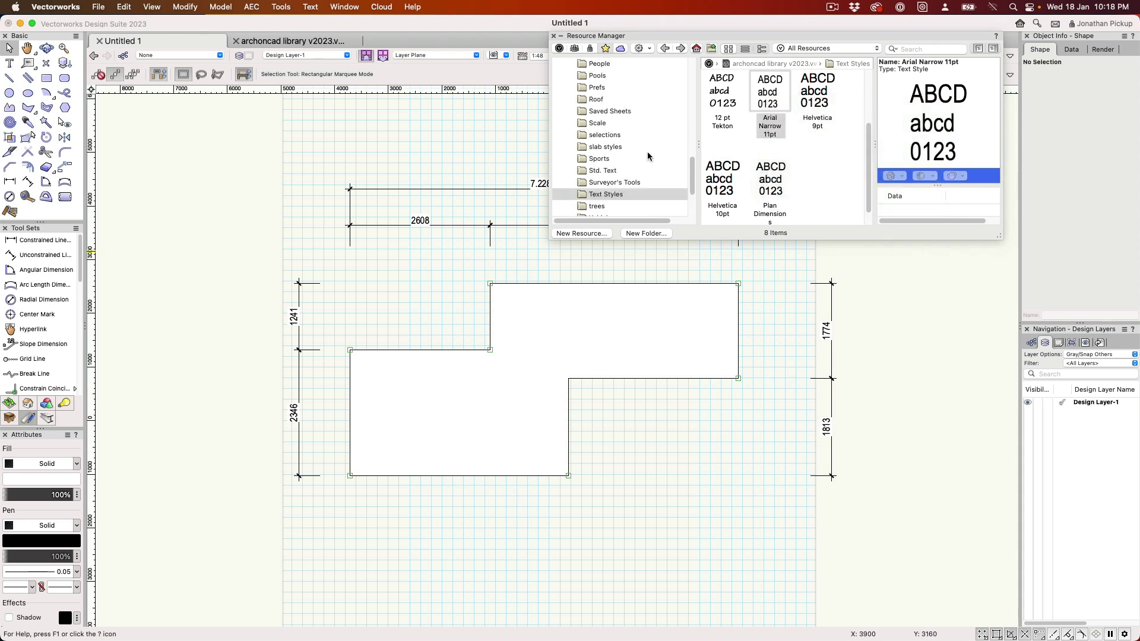
scroll(617, 170, "down", 3)
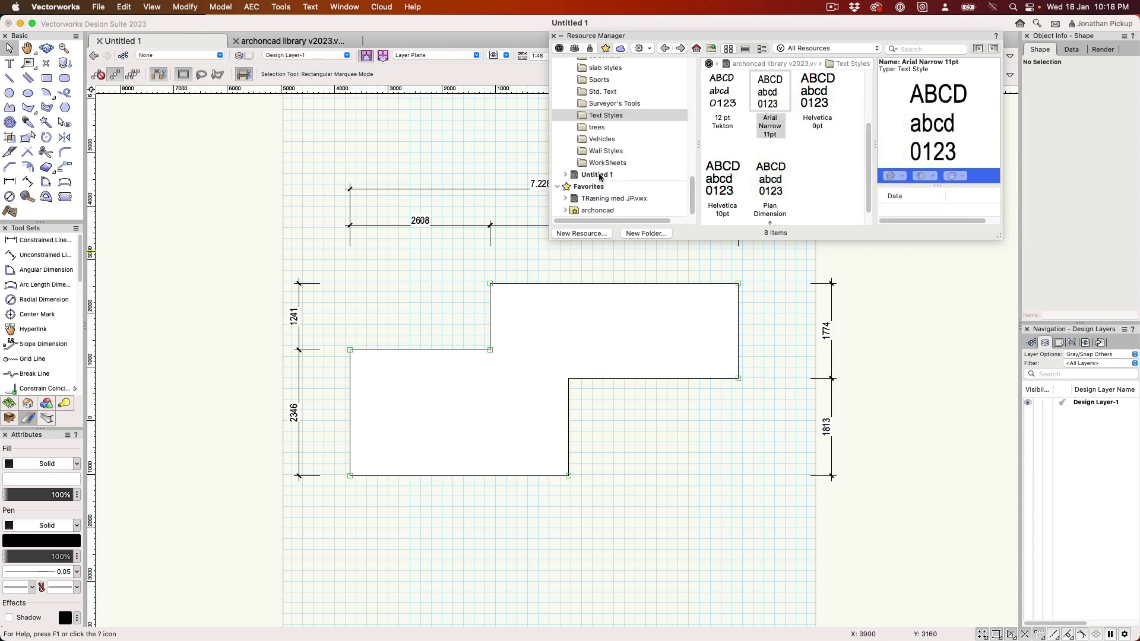
left_click(599, 179)
double_click(723, 95)
right_click(724, 97)
left_click(740, 167)
left_click(596, 236)
left_click(717, 488)
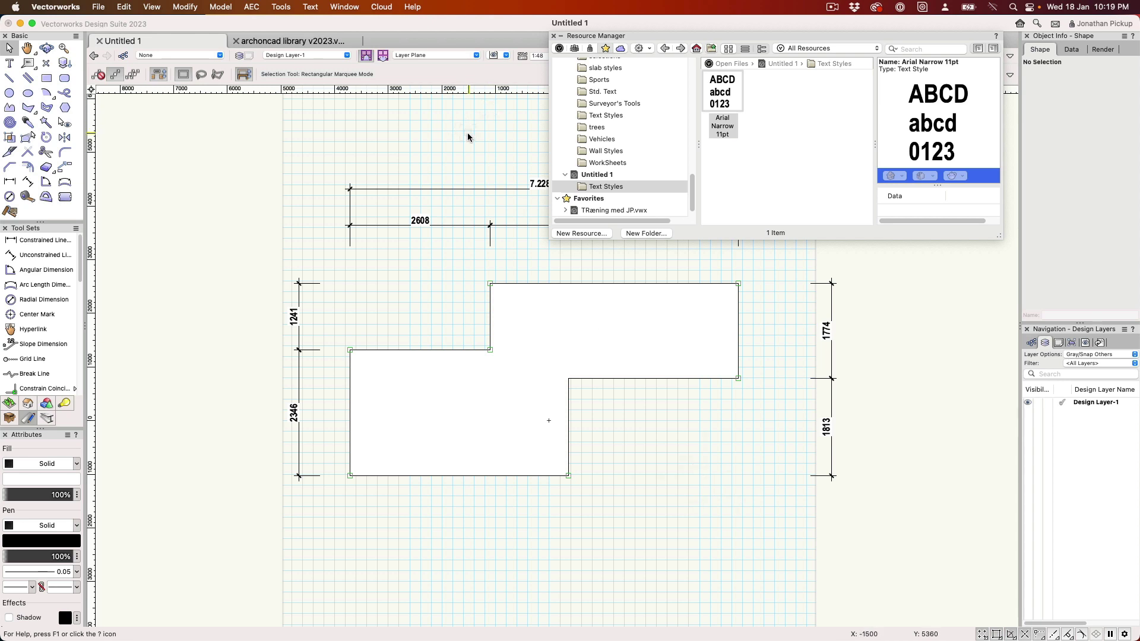
double_click(570, 37)
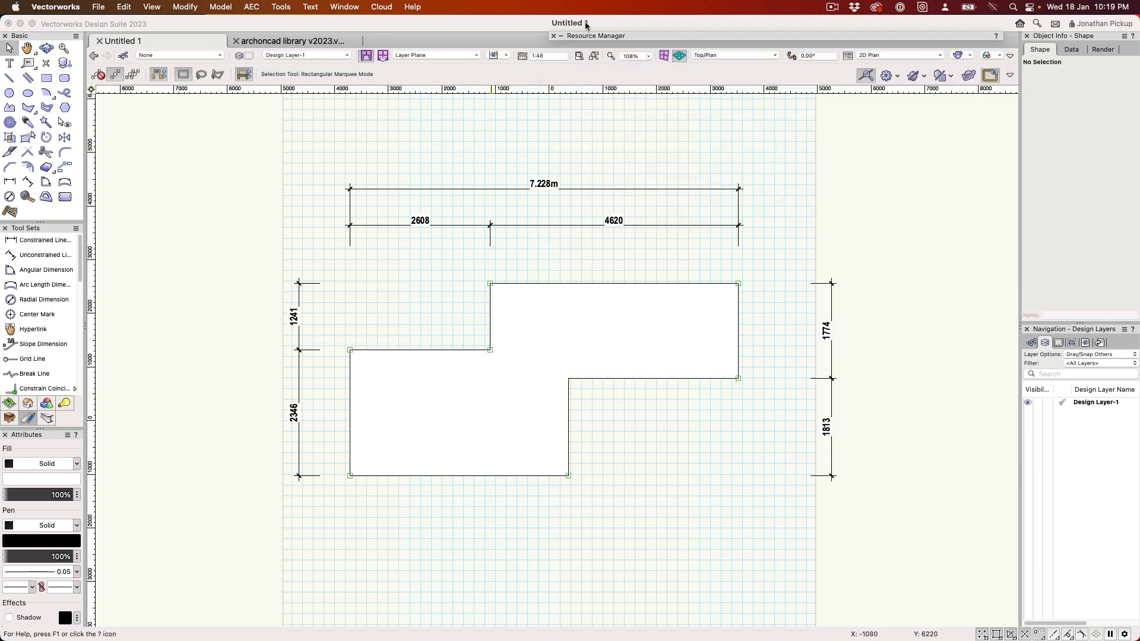